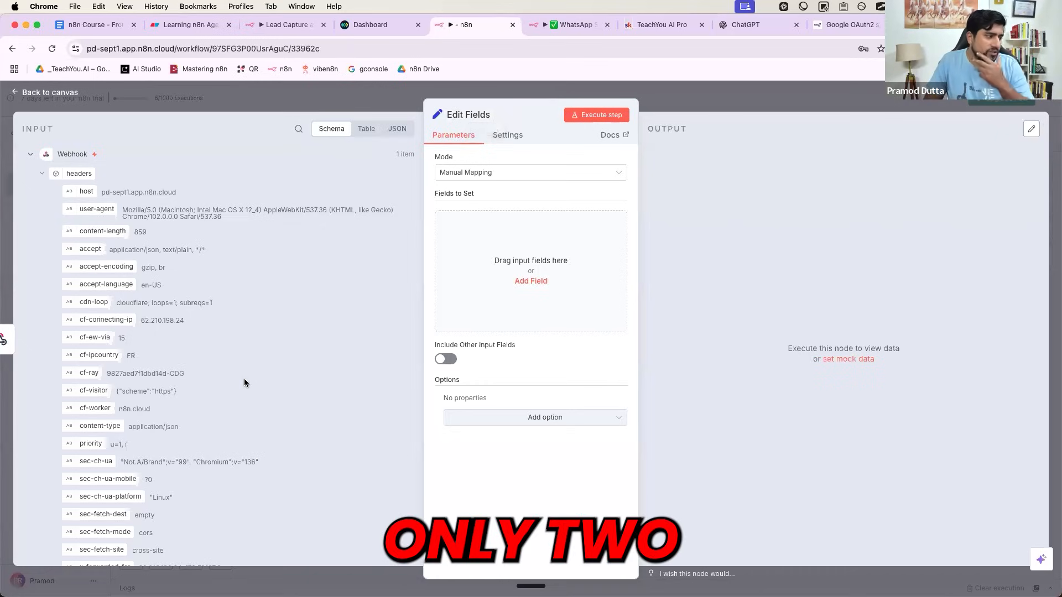
- Map the webhook's body.chat_id and body.message into Edit Fields' Fields to Set
scroll(244, 378, "down", 3)
scroll(244, 378, "down", 8)
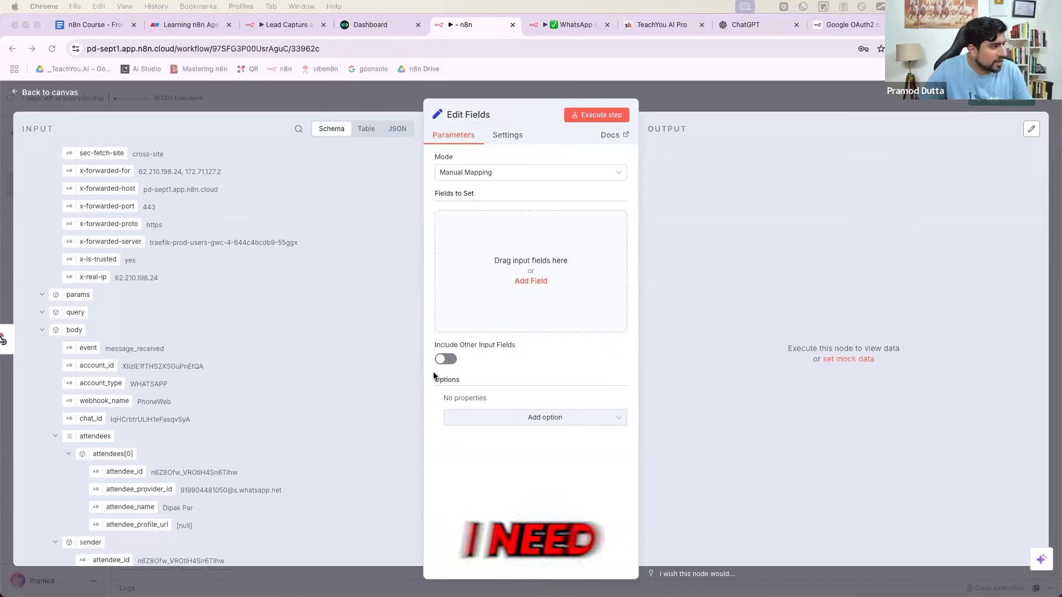
left_click(103, 420)
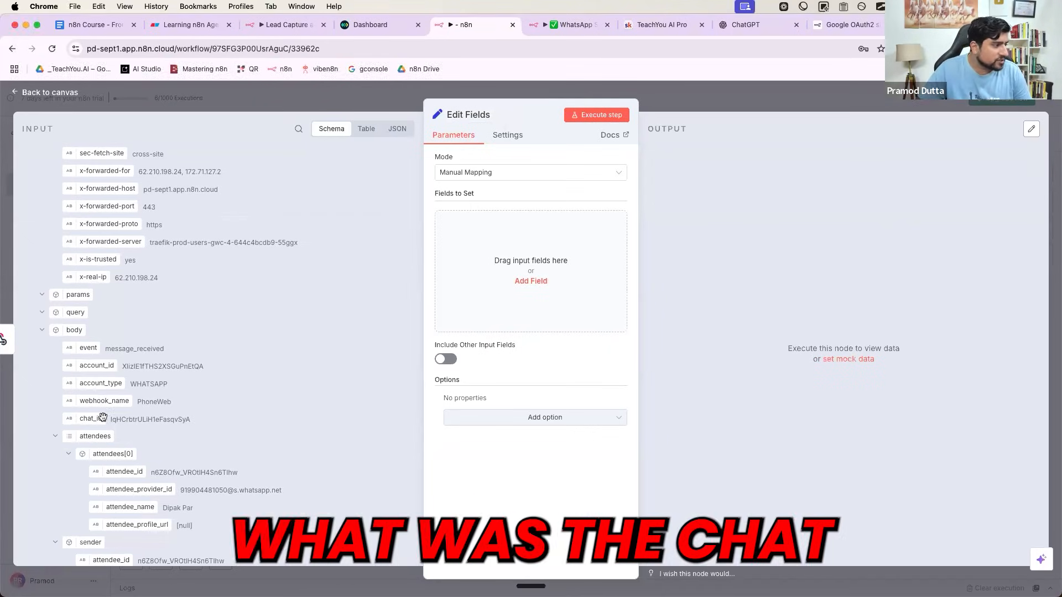
left_click_drag(92, 417, 476, 264)
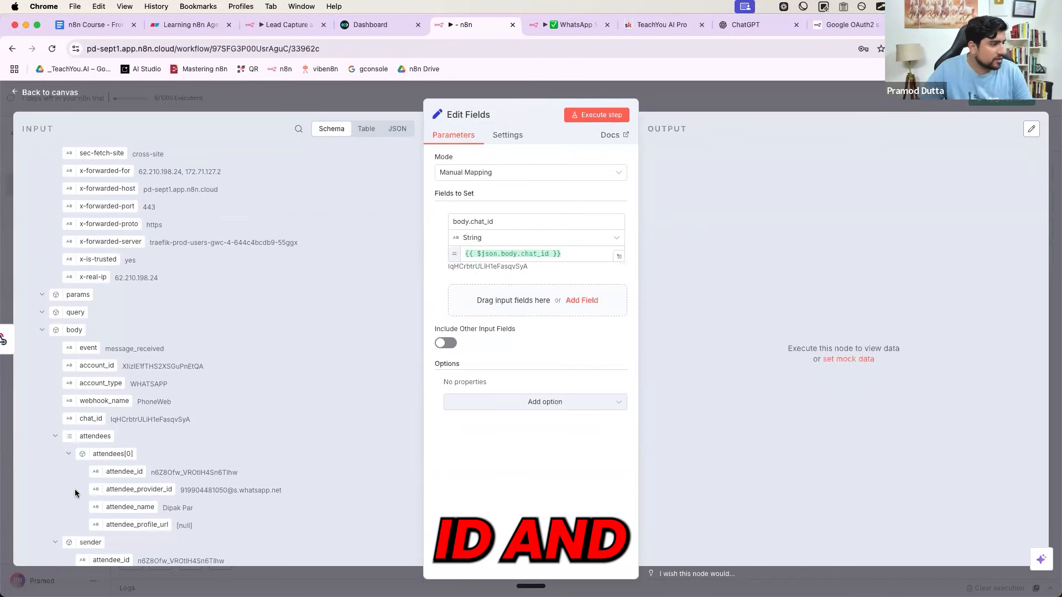
scroll(76, 493, "down", 1)
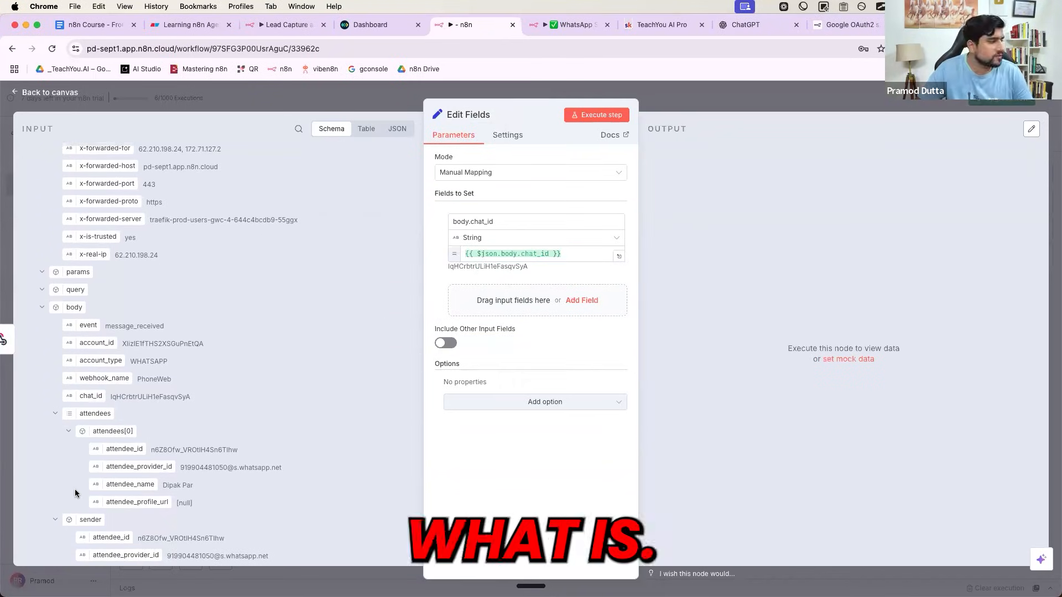
scroll(77, 486, "down", 2)
scroll(108, 382, "down", 5)
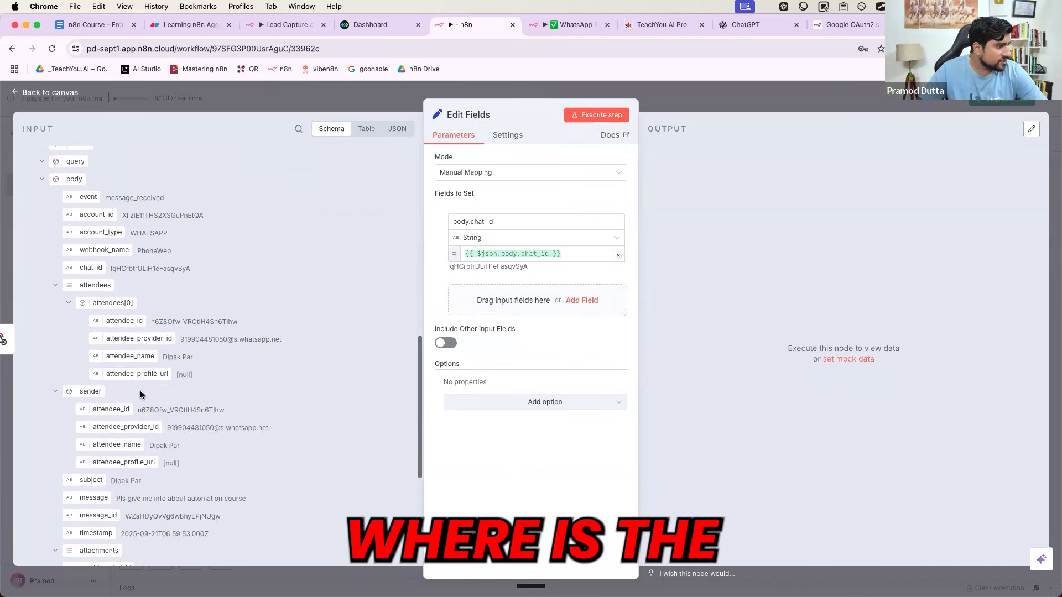
left_click_drag(90, 461, 472, 302)
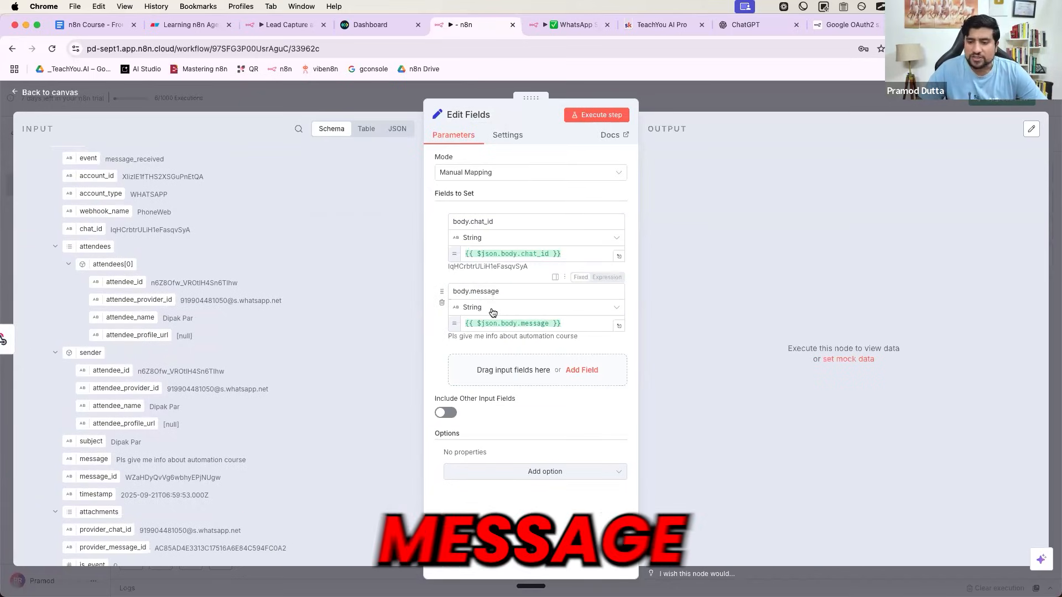
key("Escape")
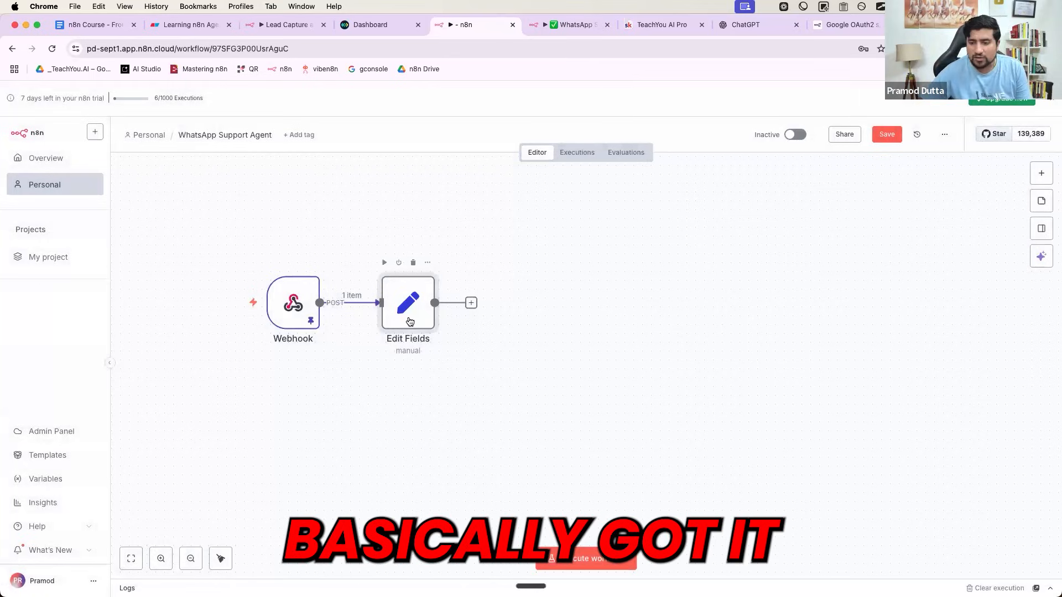
- Add a Wait node after Edit Fields and nudge it into place
left_click(475, 301)
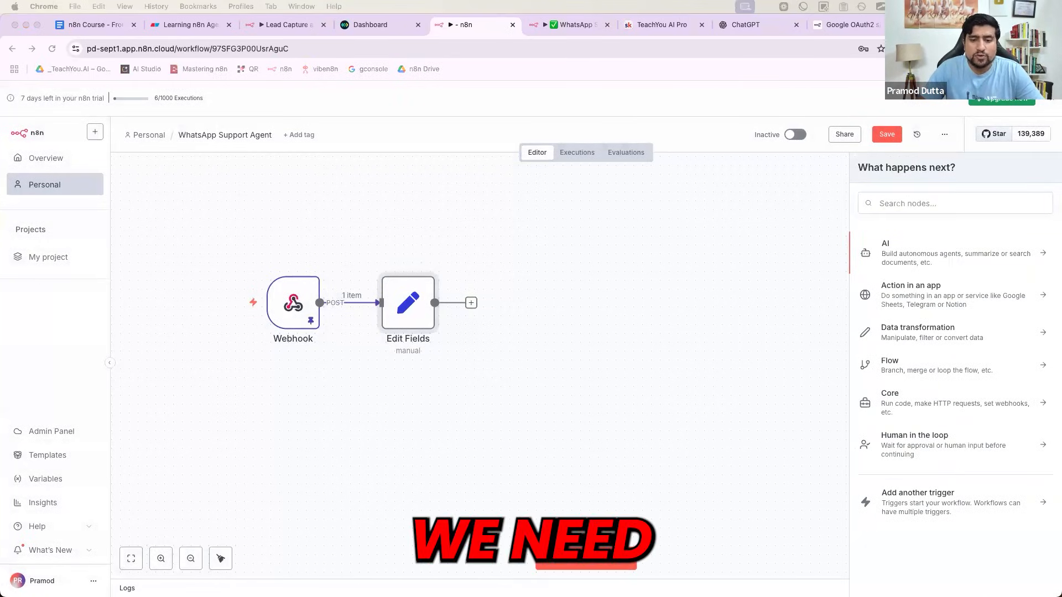
left_click(469, 303)
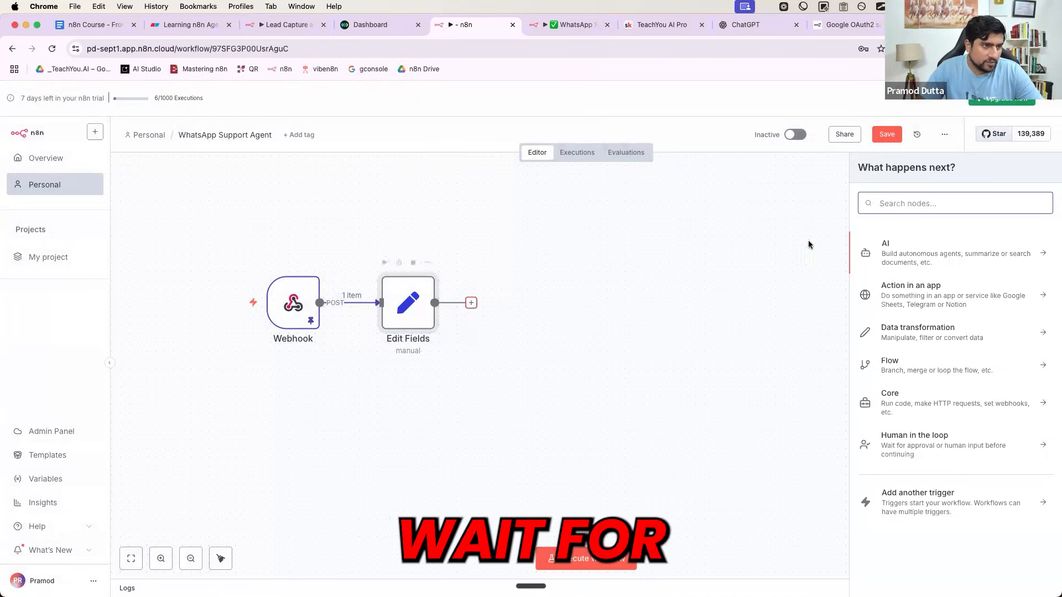
type("wai")
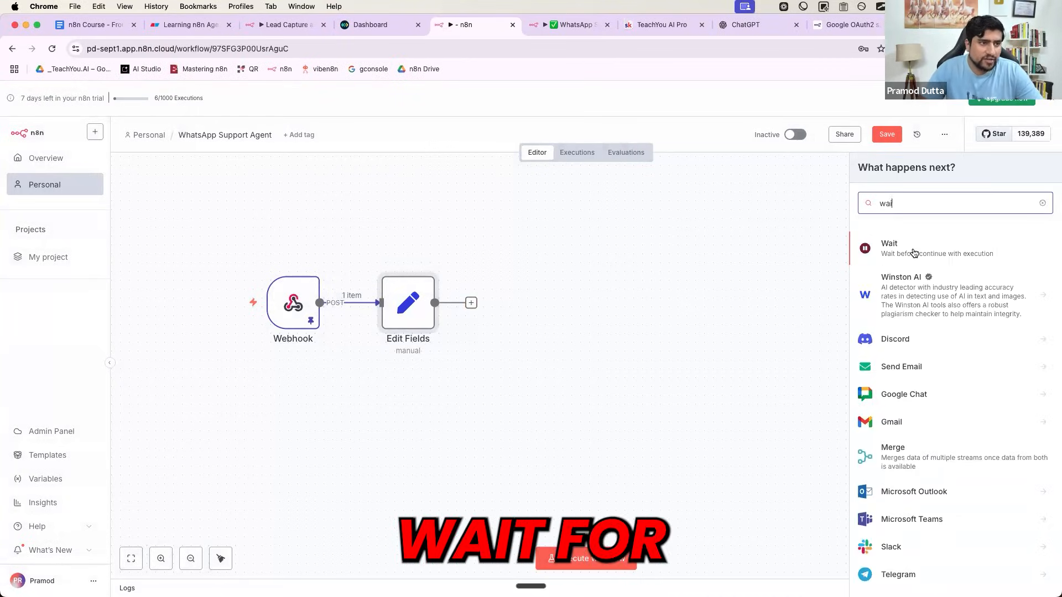
left_click(911, 247)
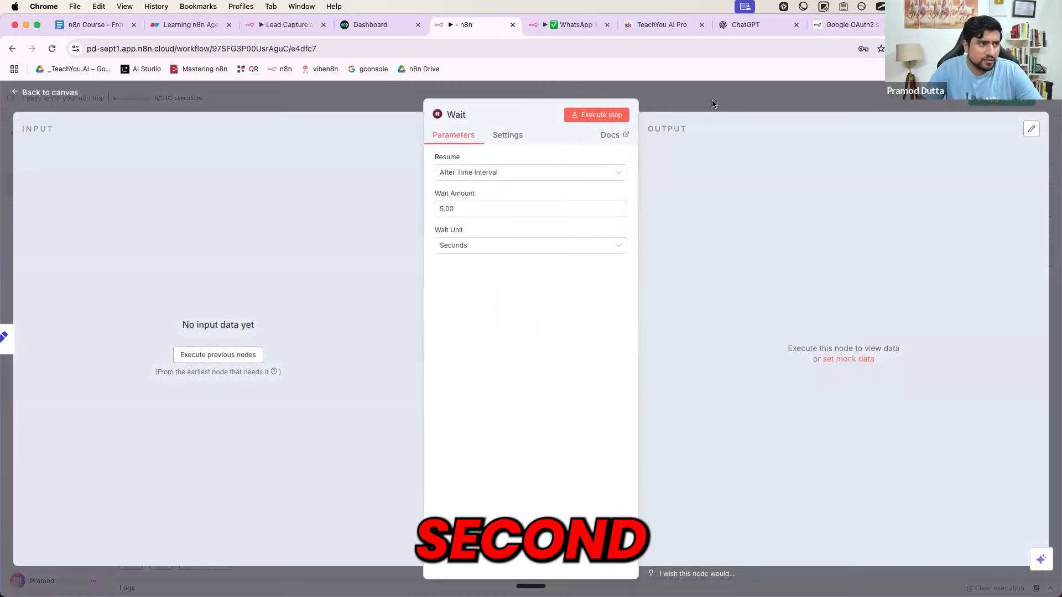
key("Escape")
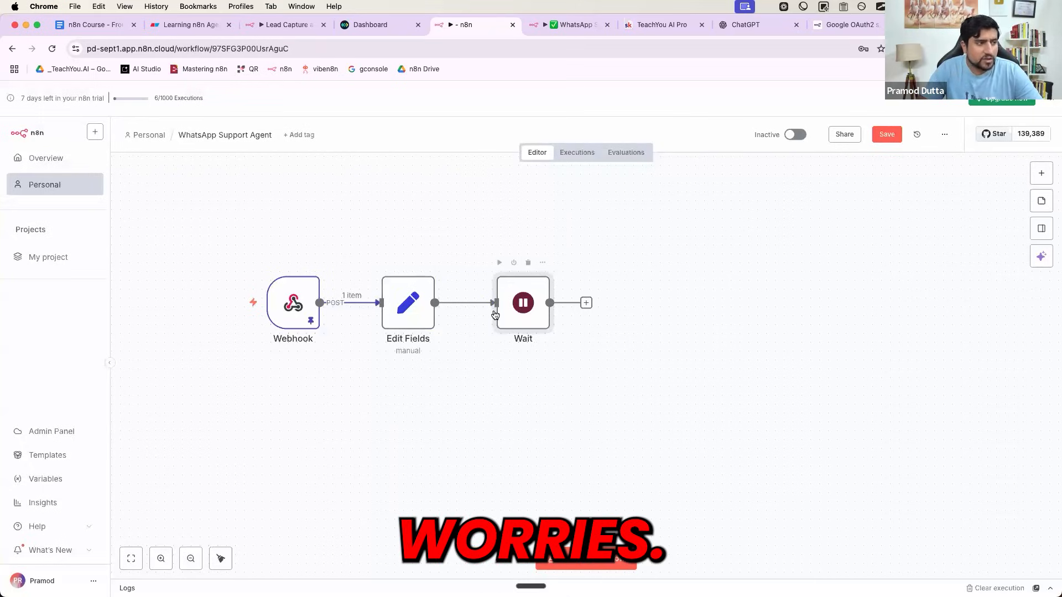
left_click_drag(495, 314, 469, 315)
- Search the node list for 'ai' to pick the node following Wait
left_click(560, 302)
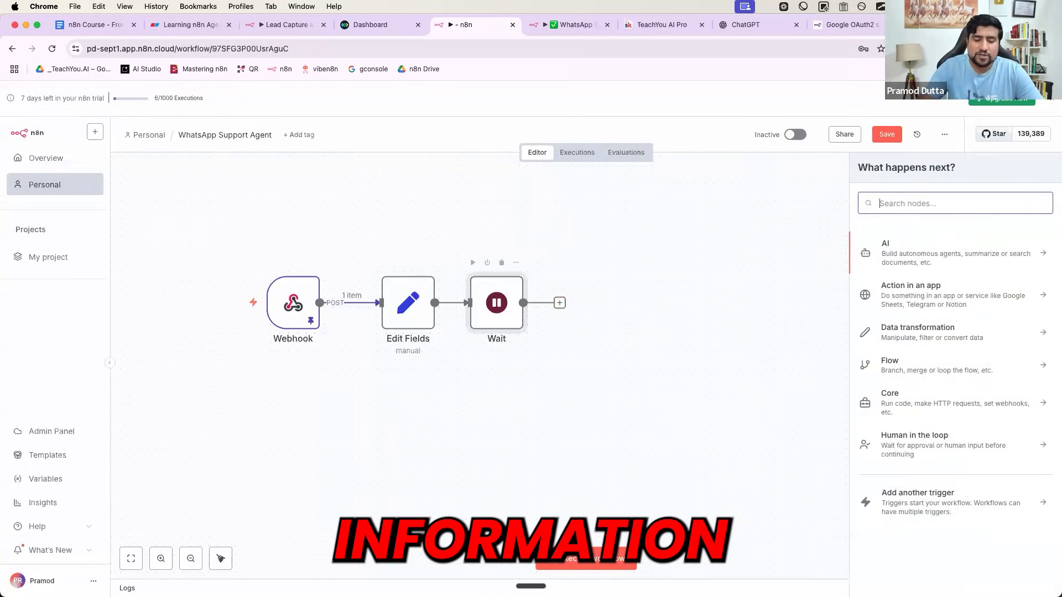
type("ai")
key("Return")
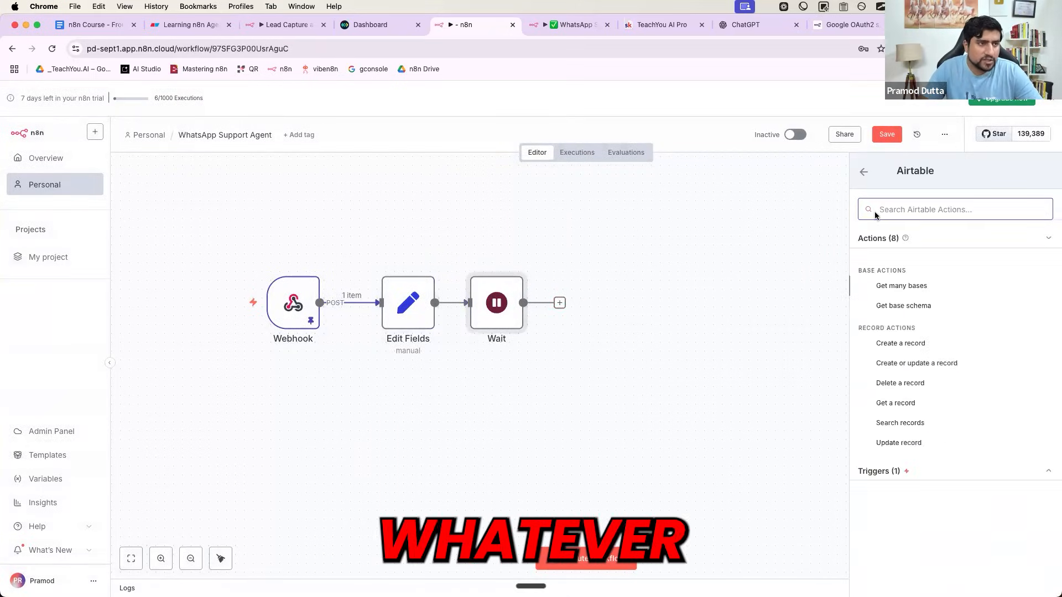
- Add an AI Agent after Wait, keeping Connected Chat Trigger Node as prompt source
left_click(863, 172)
left_click(894, 337)
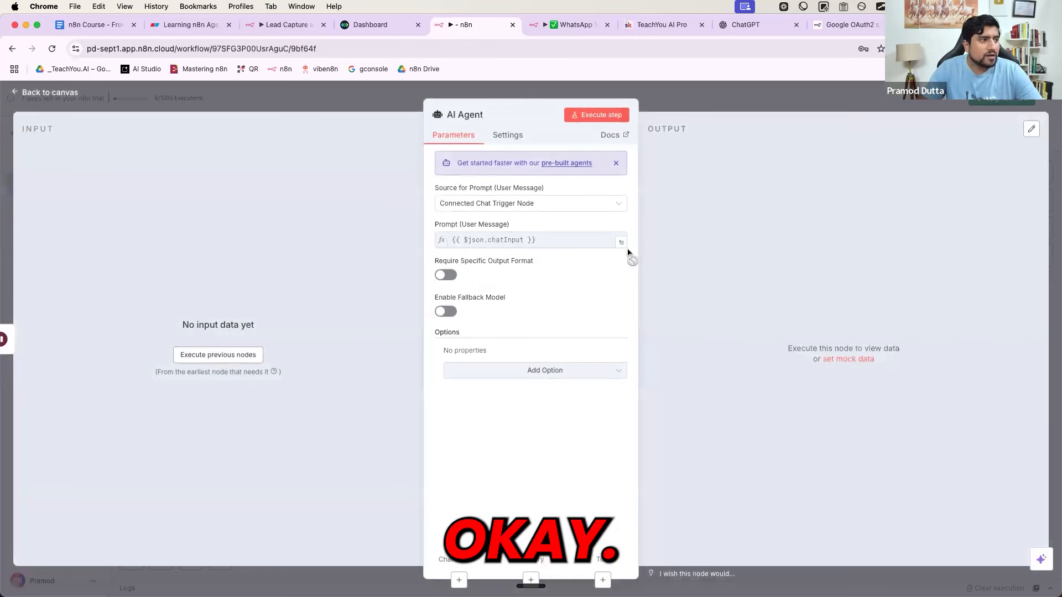
left_click(564, 204)
left_click(484, 272)
left_click(451, 250)
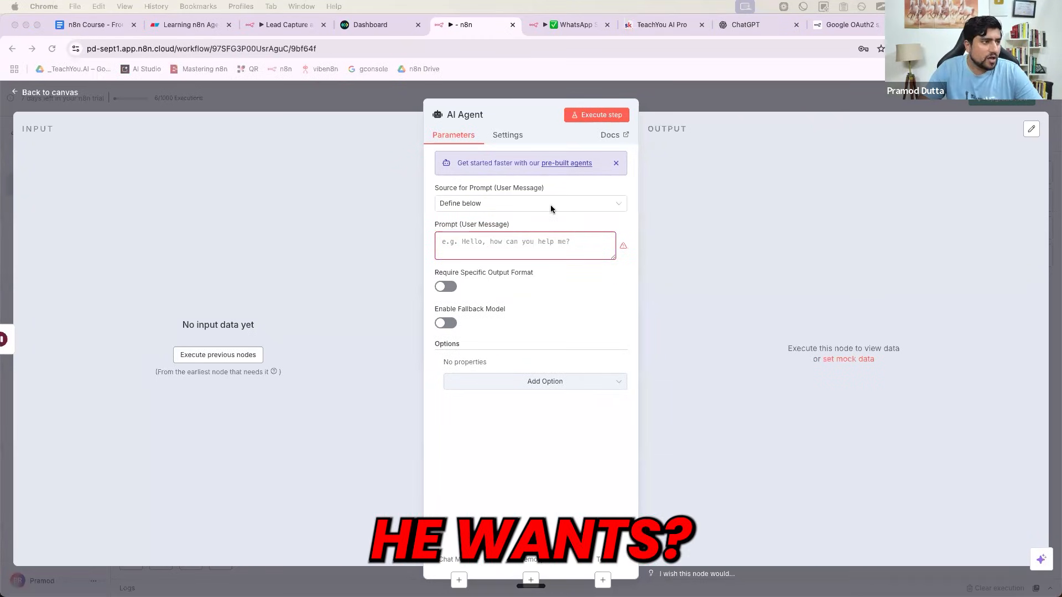
left_click(484, 213)
left_click(483, 205)
left_click(483, 205)
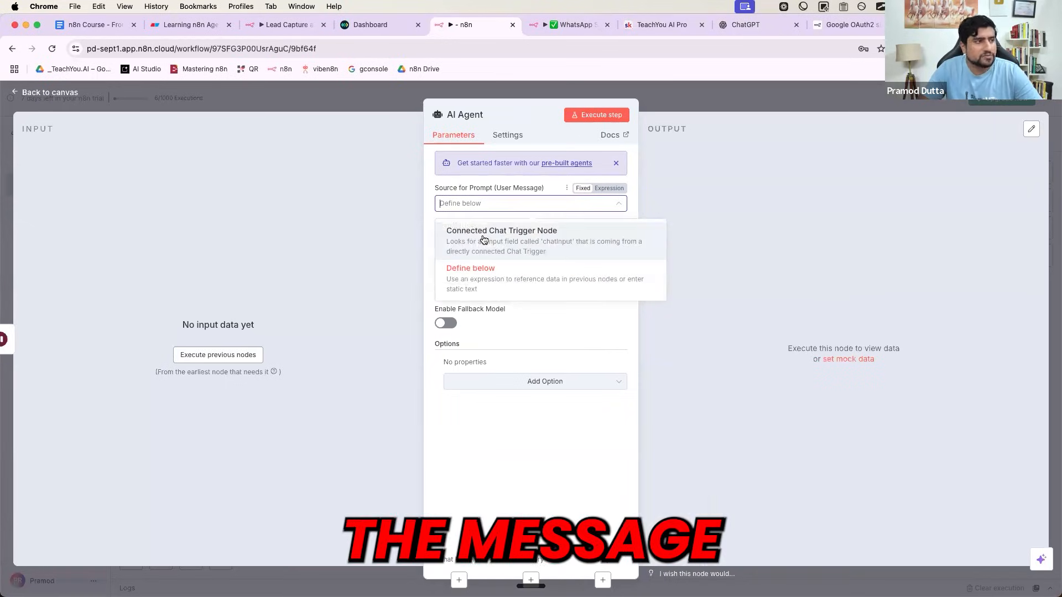
left_click(483, 235)
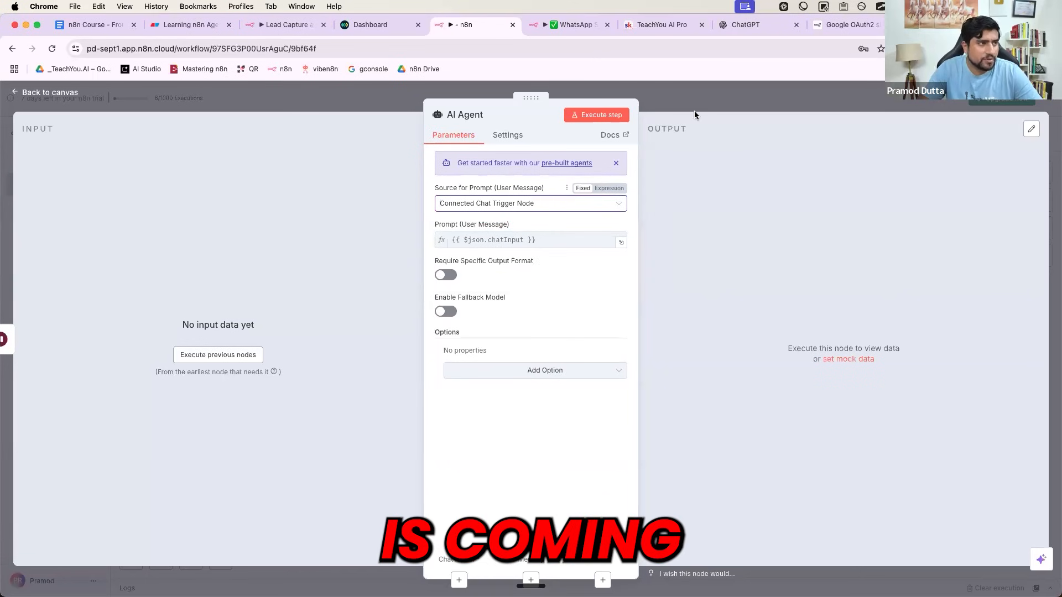
left_click(712, 106)
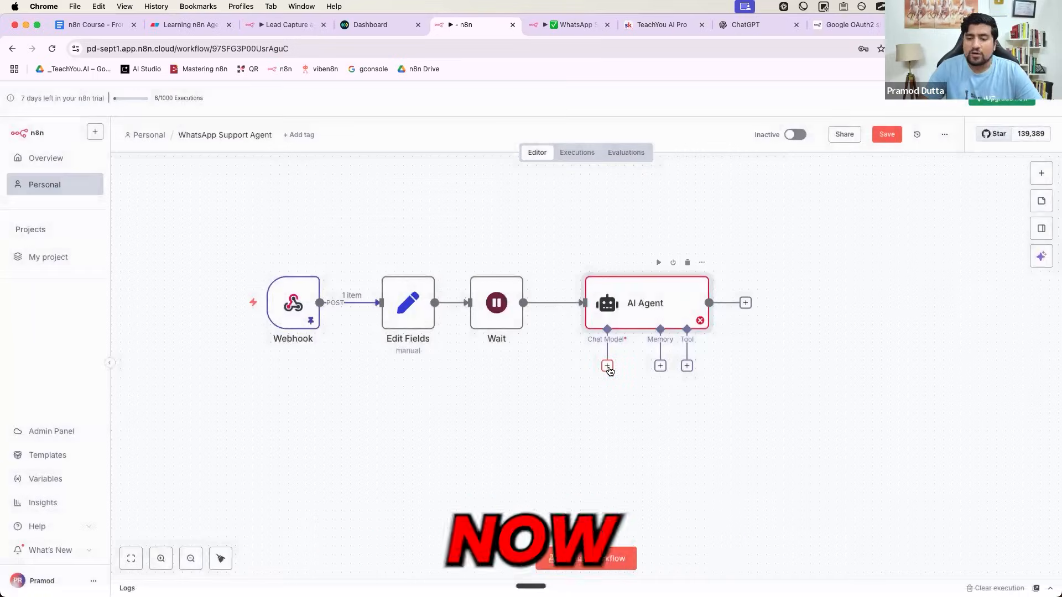
- Attach a Google Gemini Chat Model to the agent and position it below
left_click(607, 366)
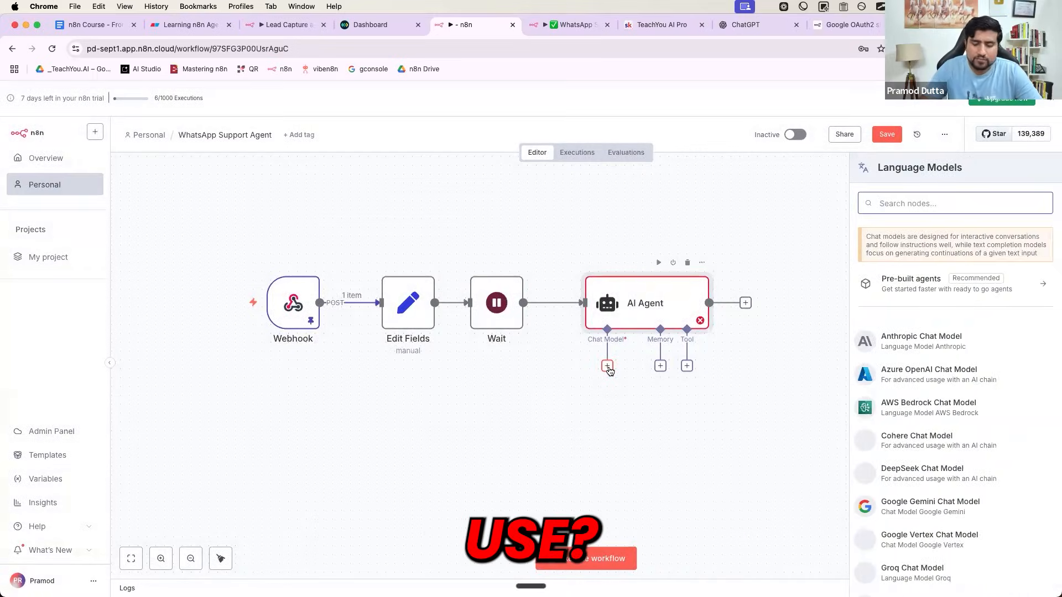
type("gogole")
key("BackSpace")
key("BackSpace")
key("BackSpace")
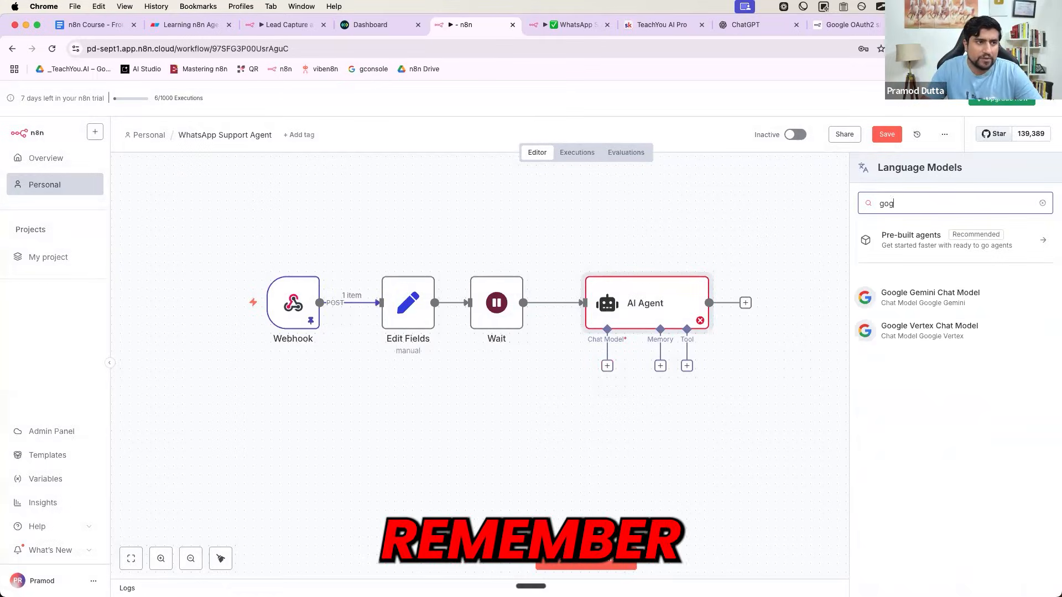
left_click(898, 294)
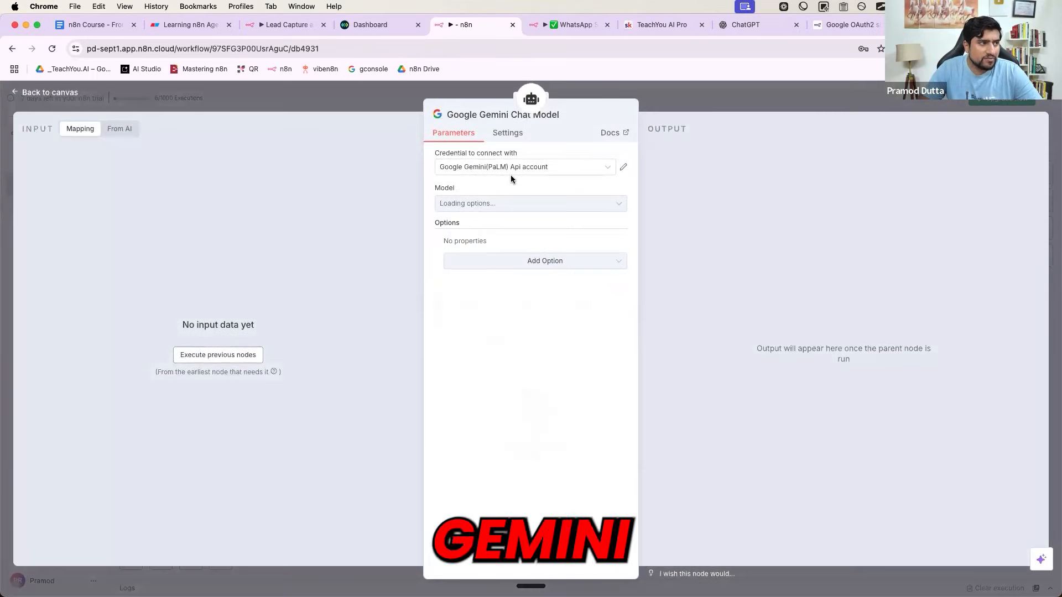
left_click(682, 107)
left_click_drag(507, 430, 481, 438)
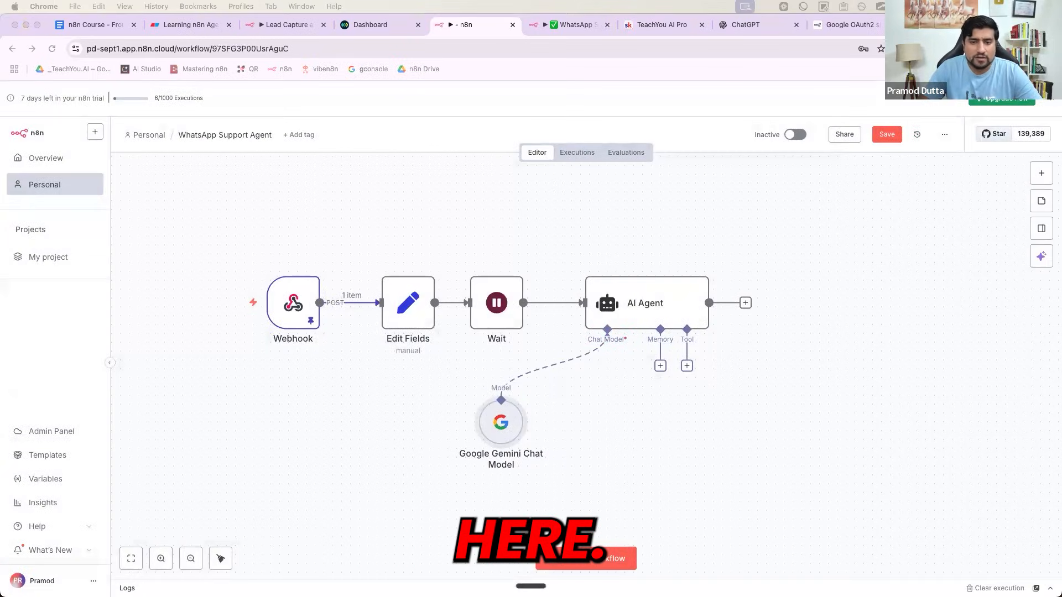
- Add a System Message option to the AI Agent and clear its default text
left_click(662, 299)
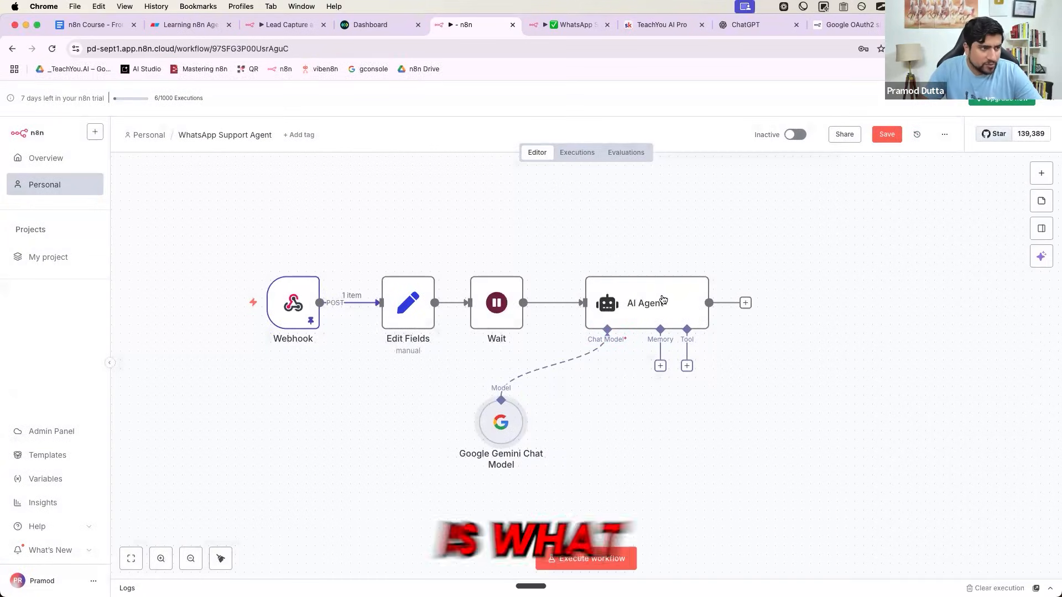
mouse_move(644, 299)
left_mouse_down()
mouse_move(636, 310)
mouse_move(653, 301)
mouse_move(643, 290)
left_mouse_up()
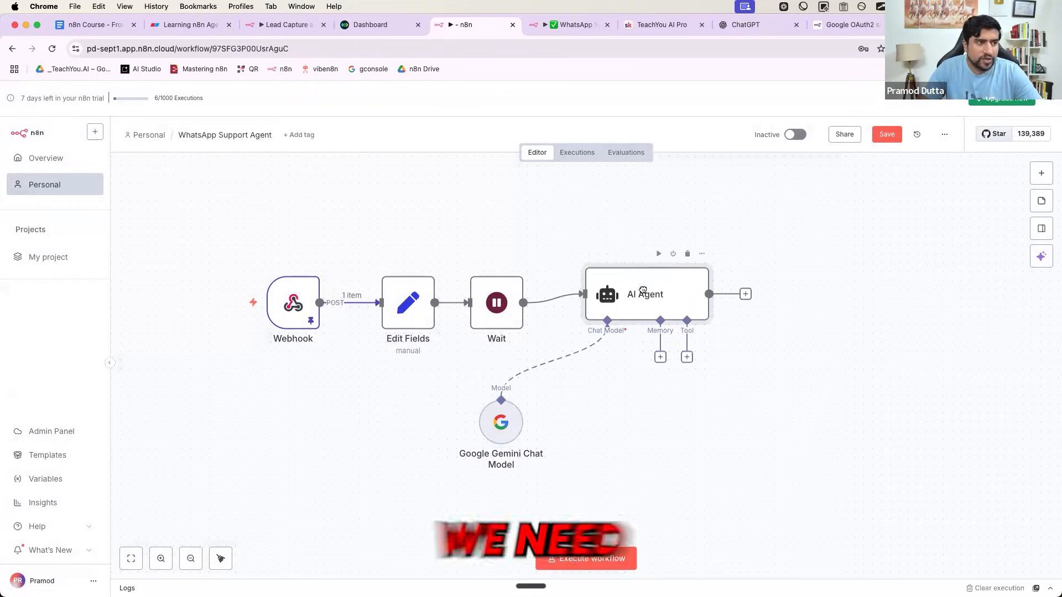
double_click(643, 294)
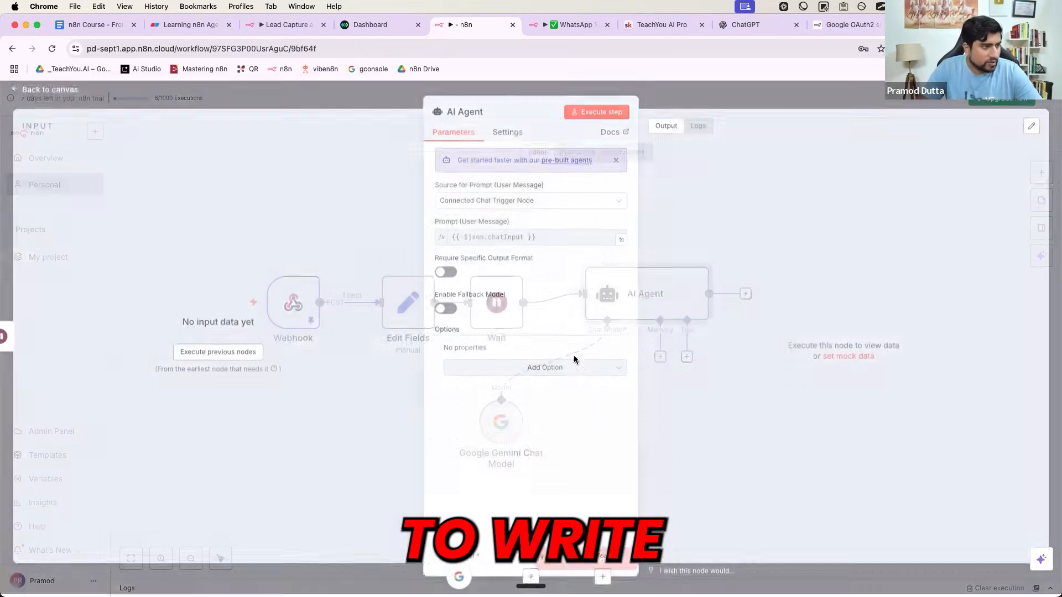
left_click(581, 372)
left_click(523, 398)
left_click(494, 396)
key("super+a")
key("BackSpace")
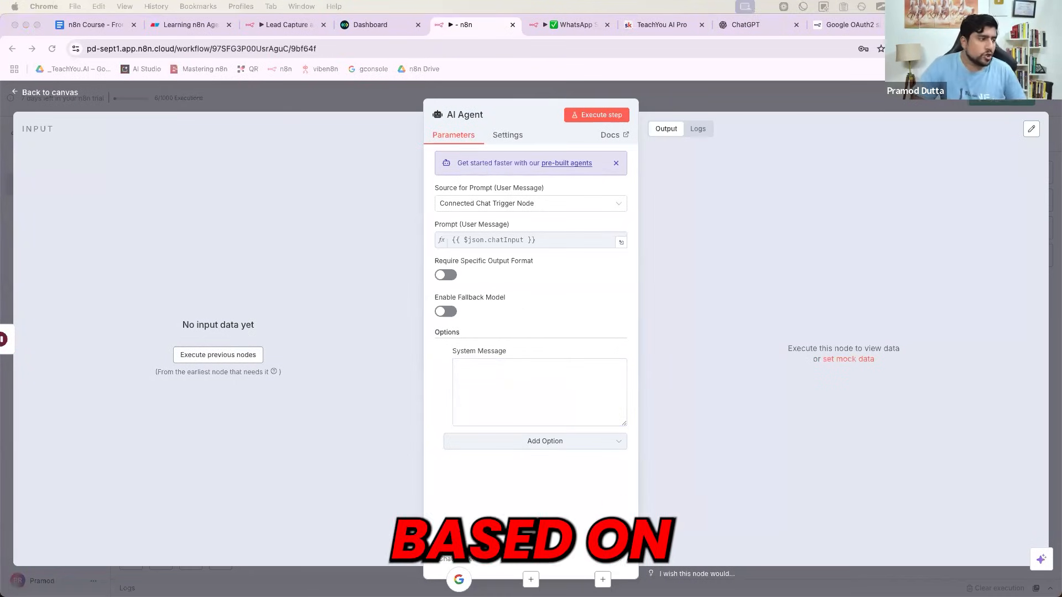
- Execute the previous nodes to load the chat_id and message input data
left_click(293, 254)
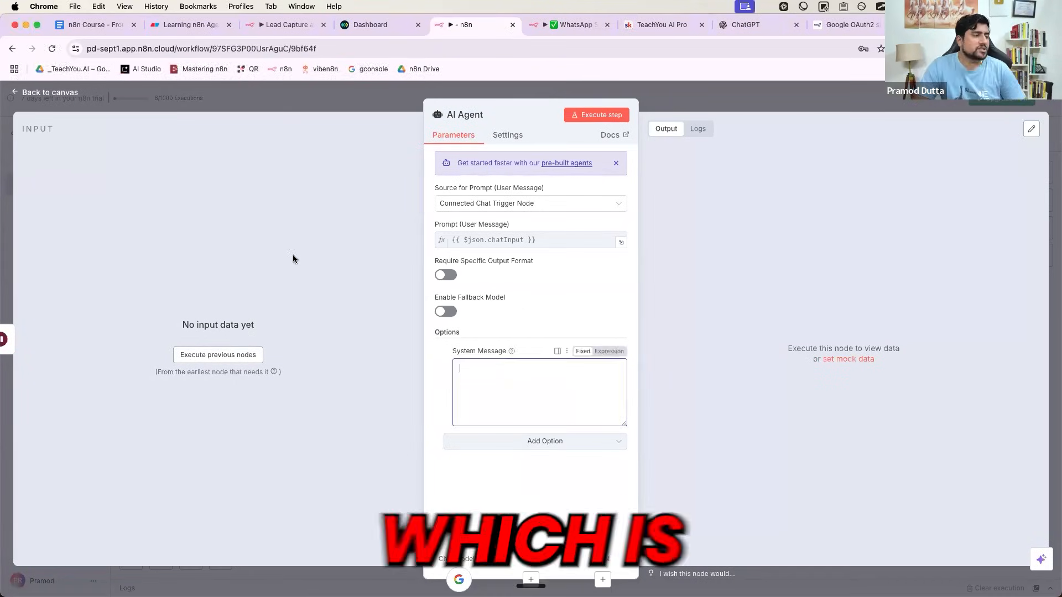
left_click(222, 356)
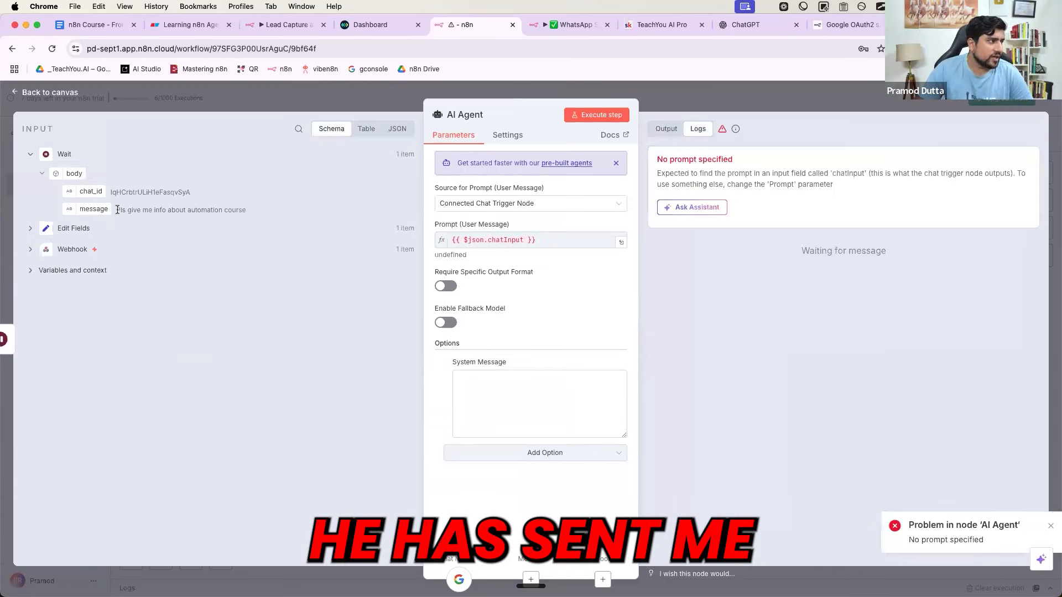
left_click_drag(110, 192, 199, 193)
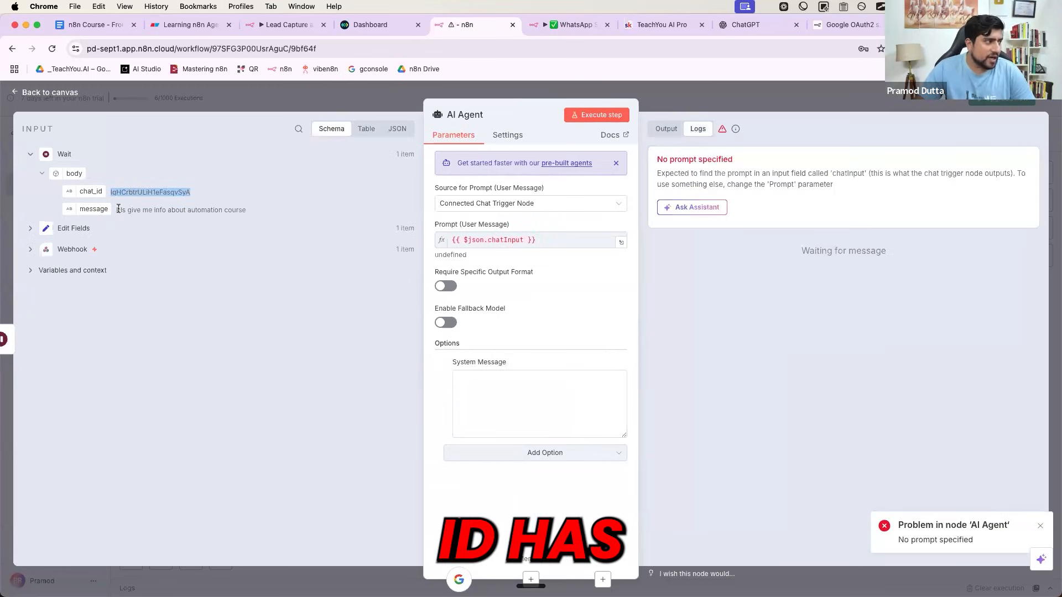
left_click_drag(116, 211, 244, 212)
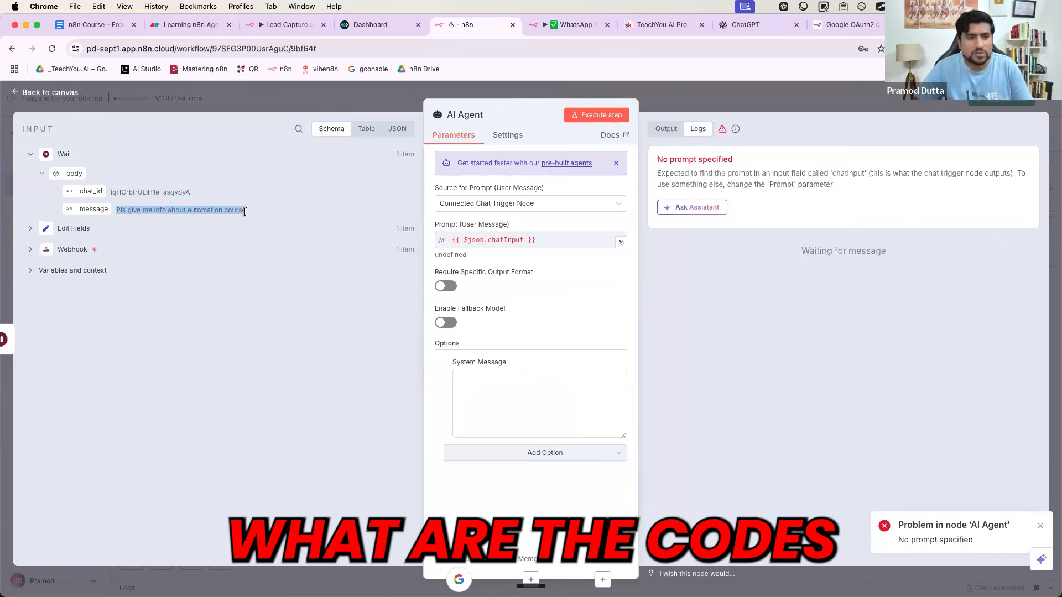
left_click(487, 380)
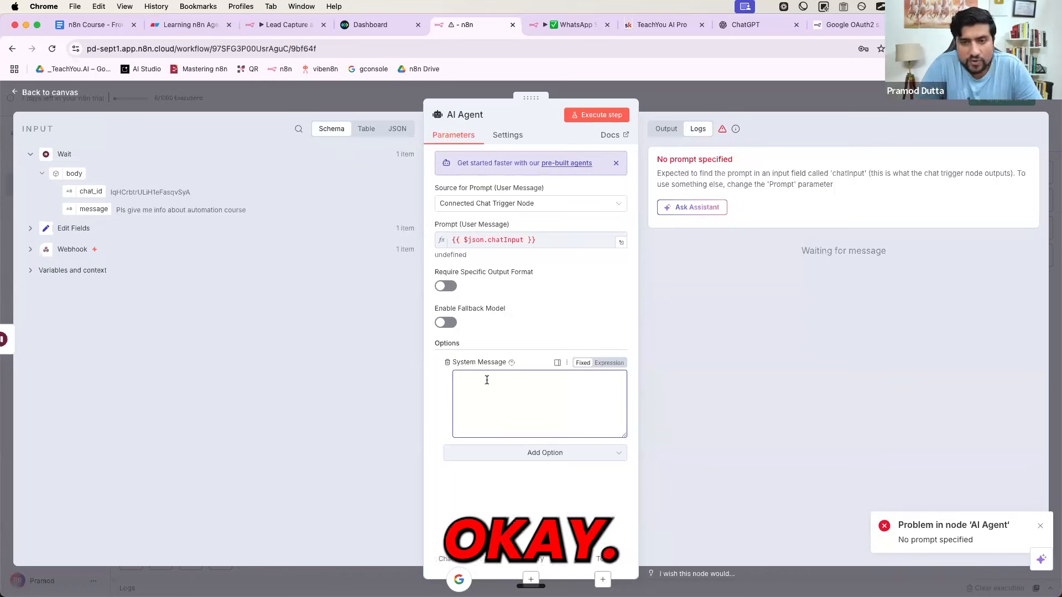
- Switch the prompt source to 'Define below' and insert the chat_id field
left_click(552, 206)
left_click(467, 289)
left_click(474, 246)
left_click_drag(91, 191, 553, 238)
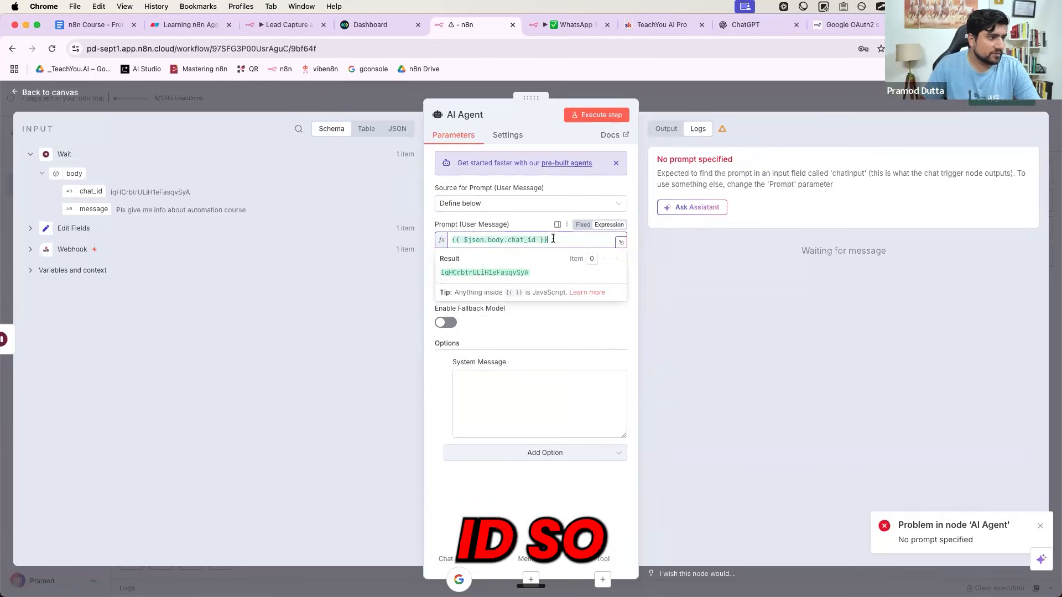
- Label the prompt lines 'chat_id :' and 'message :' with their fields; make System Message an expression
left_click(622, 242)
type("Chat id -")
key("BackSpace")
key("BackSpace")
key("BackSpace")
key("BackSpace")
key("BackSpace")
key("BackSpace")
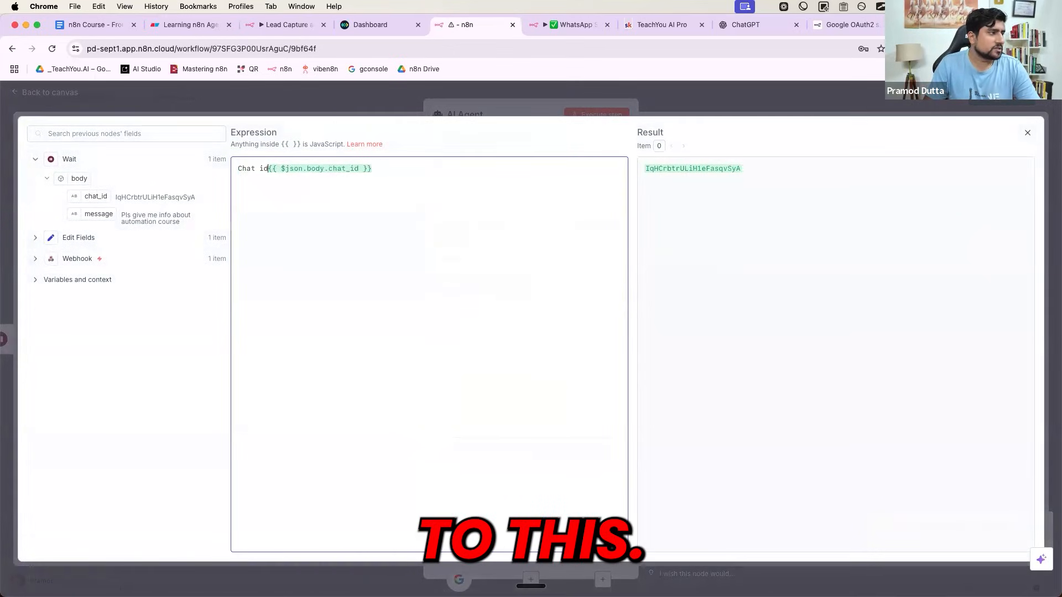
key("BackSpace")
key("BackSpace")
key("BackSpace")
key("BackSpace")
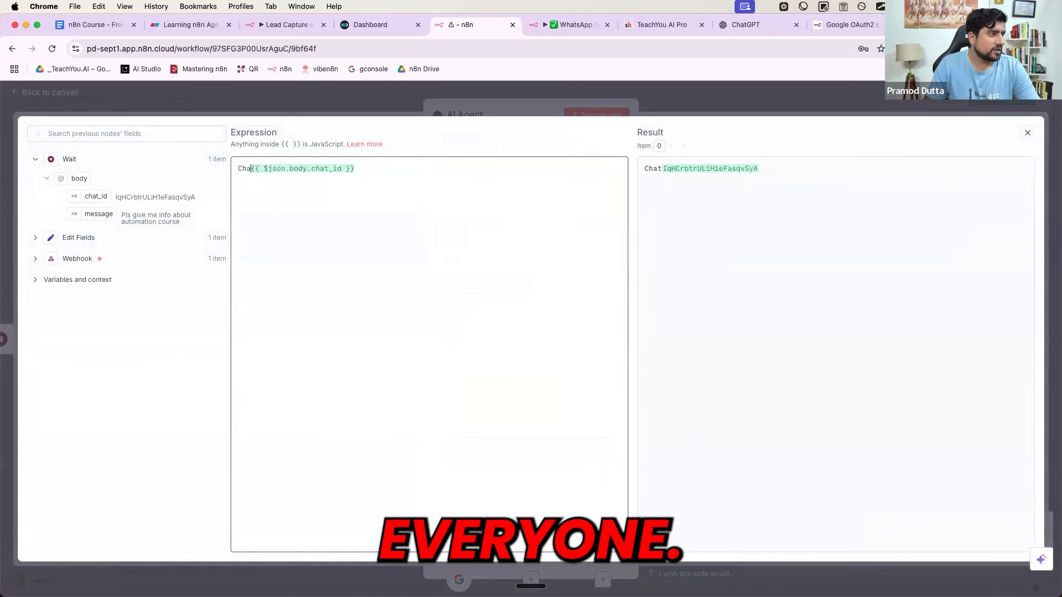
type("CH")
key("BackSpace")
key("BackSpace")
type("chat_id -")
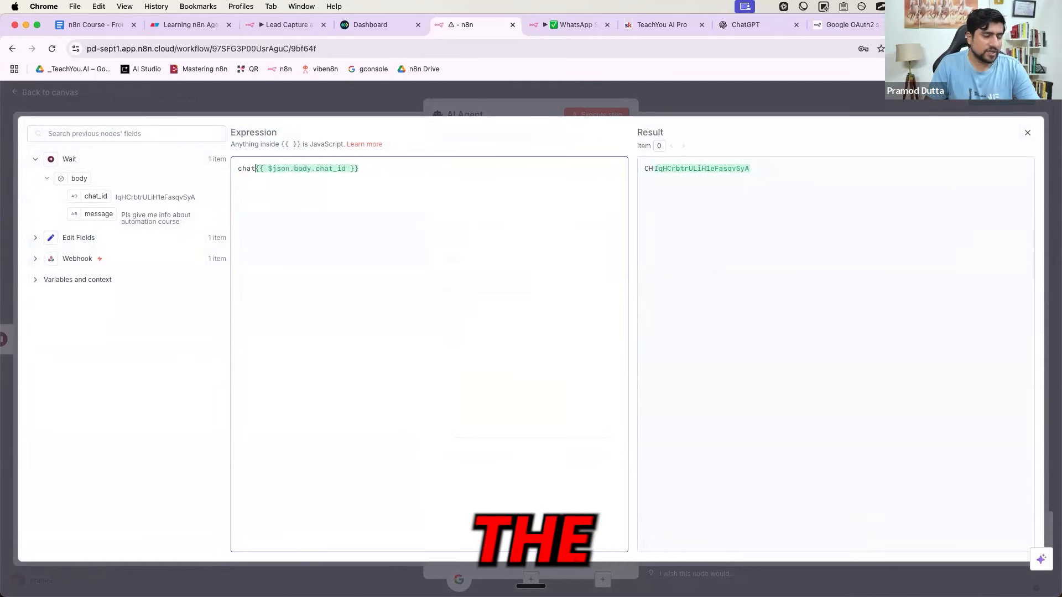
key("BackSpace")
type(":")
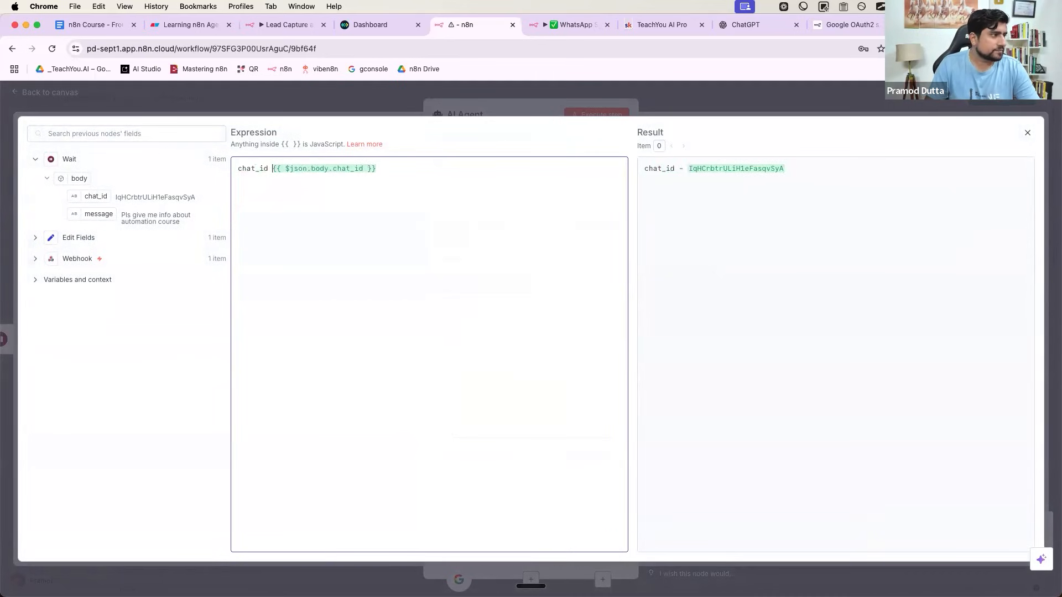
left_click(384, 168)
type("message :")
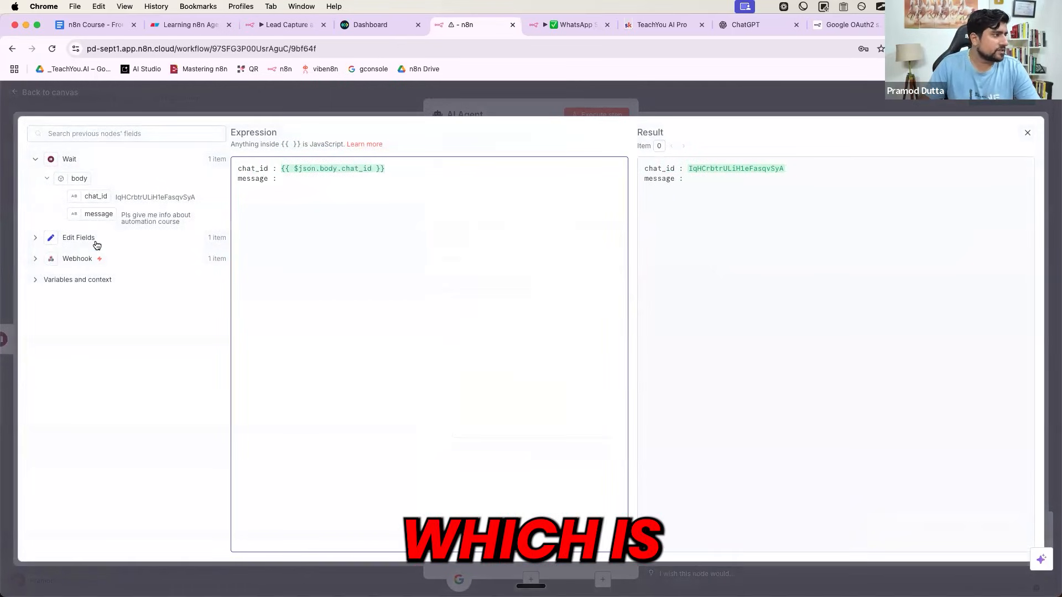
left_click_drag(99, 215, 313, 182)
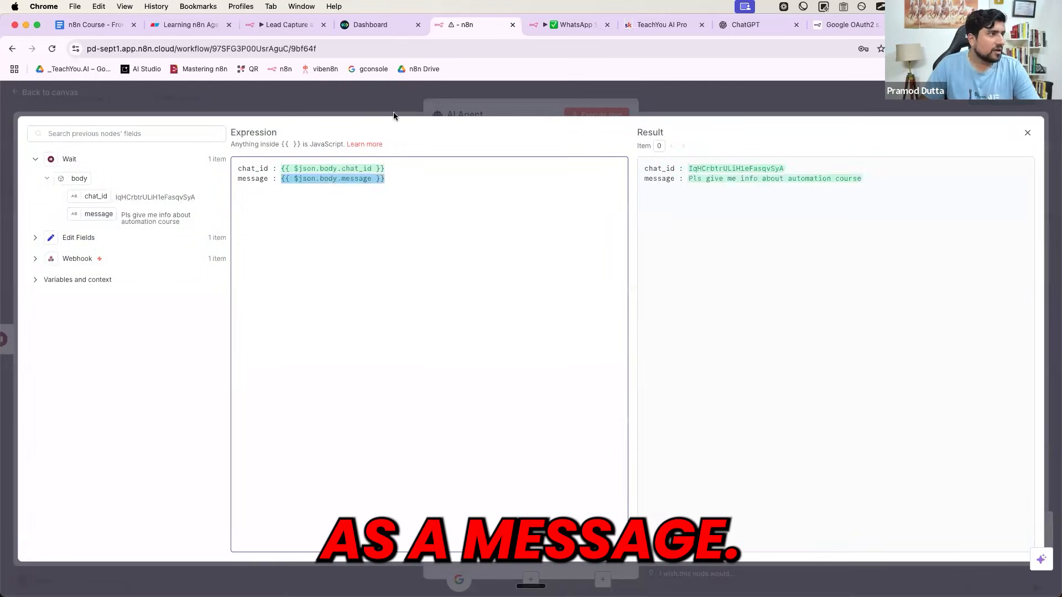
left_click(393, 112)
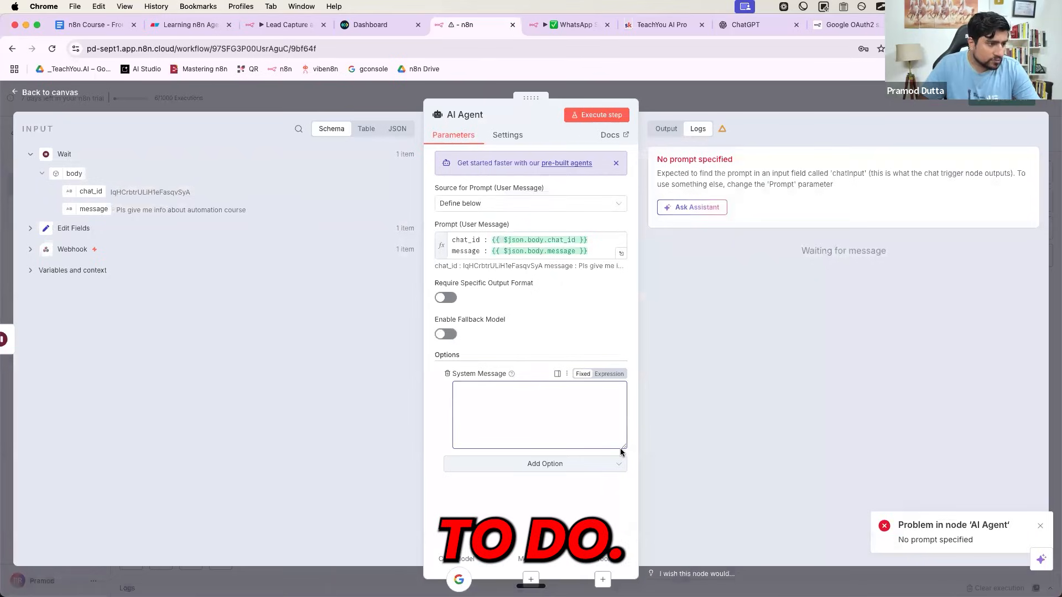
left_click(609, 374)
- Paste the Bangalore real-estate WhatsApp support prompt into the System Message editor and select it
left_click(620, 392)
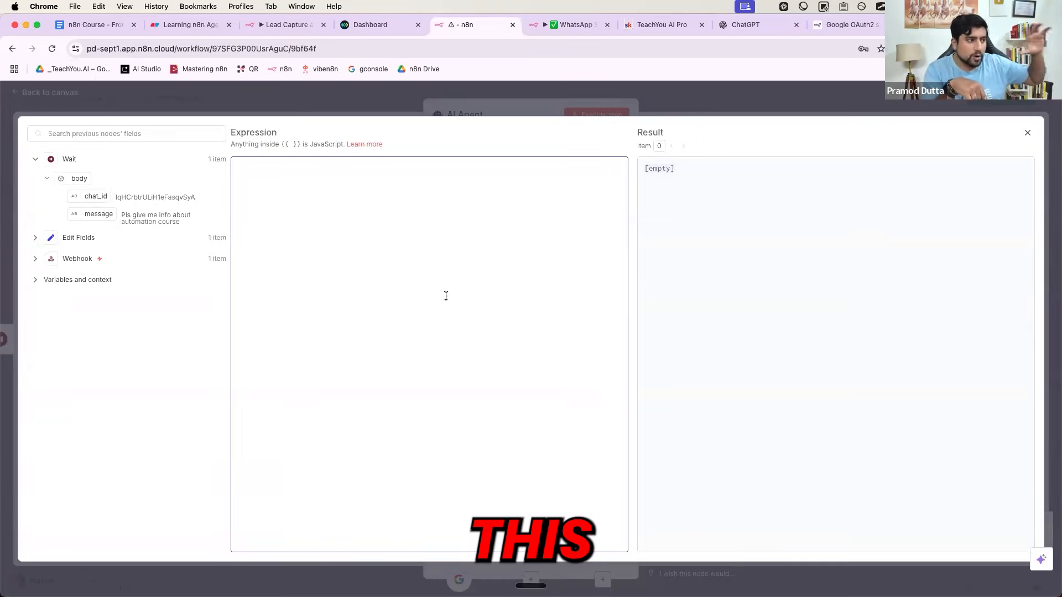
type("You are a WhatsApp support agent aware of real-estate prices. We are creating this for a real-estate agent. You will receive queries about real-estate in Bangalore where 1 BHK rent is almost 35k, 2 BHK rent is almost 45k, and 3 BHK rent is, let's suppose, 65k. You will give answers based on that and on availability. Apart from rent, you can also suggest they get car parking and other things, and which area is good for them in Bangalore. You will suggest to them.")
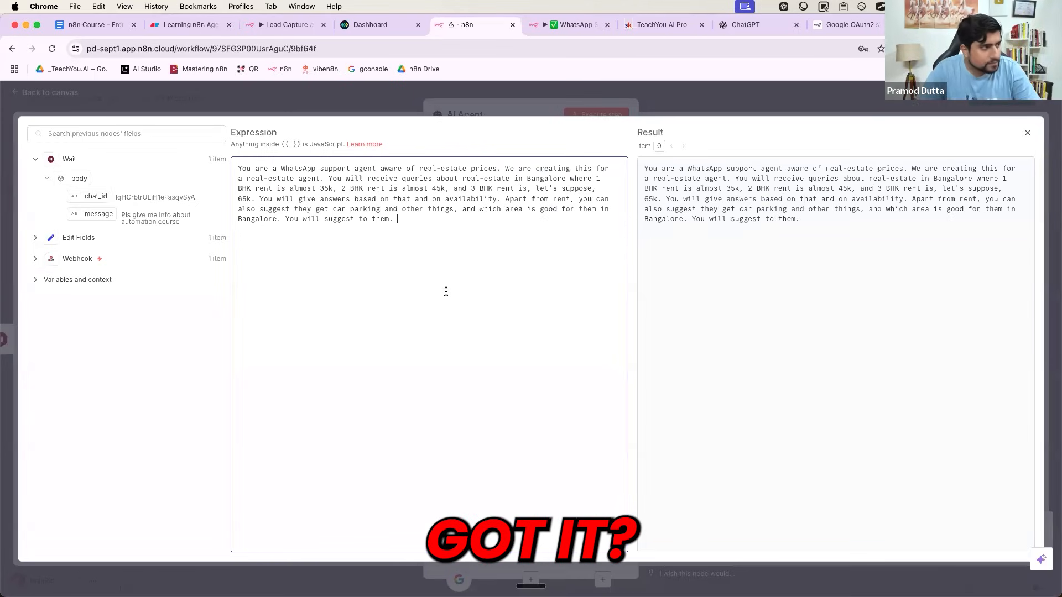
key("super+a")
key("super+c")
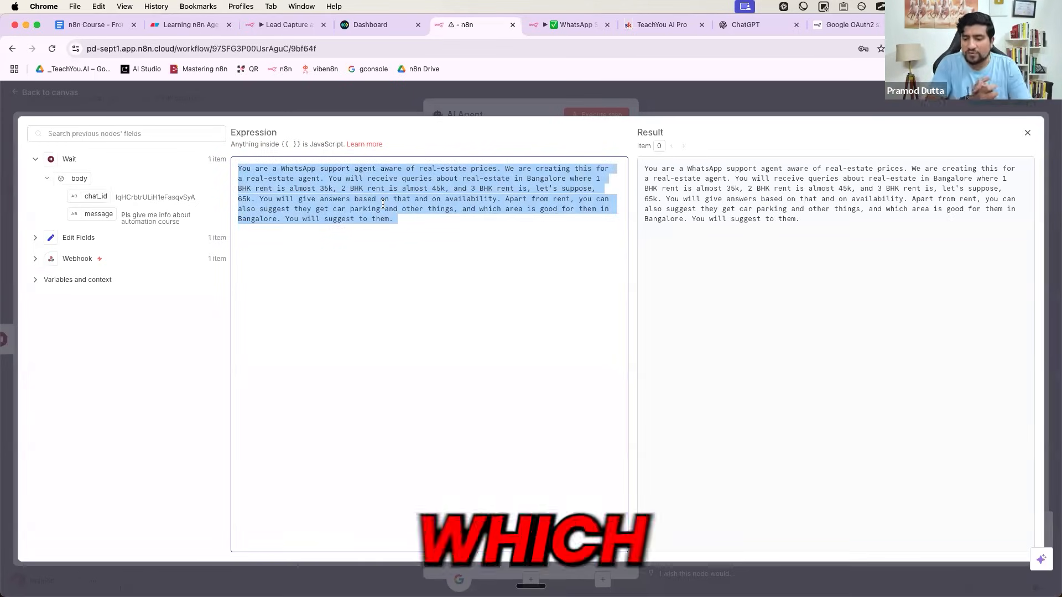
- Ask ChatGPT to 'Imporve this prompt' with the pasted system prompt in quotes
key("super+t")
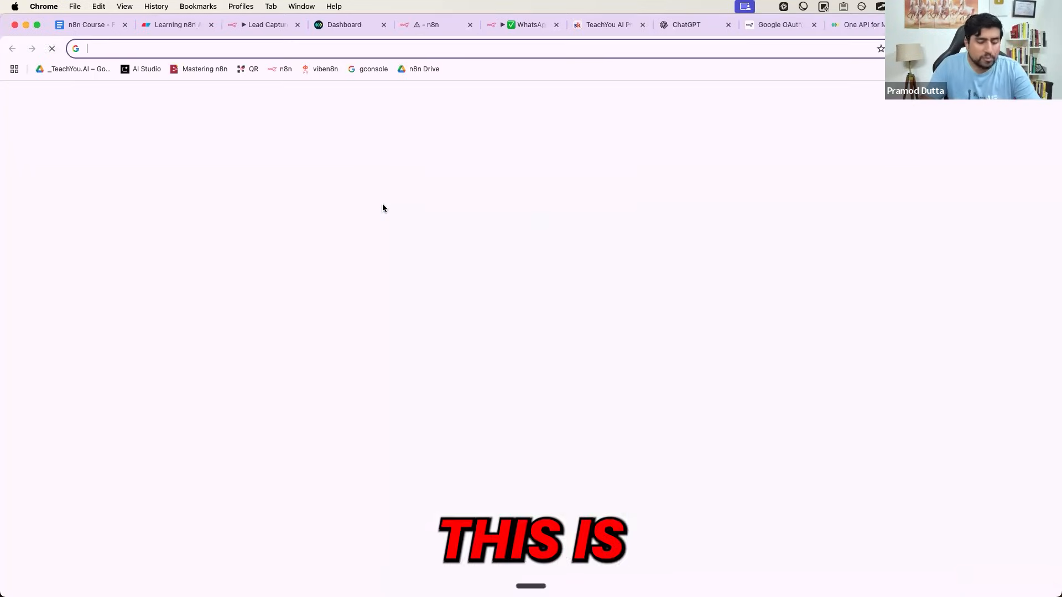
type("chat")
key("Return")
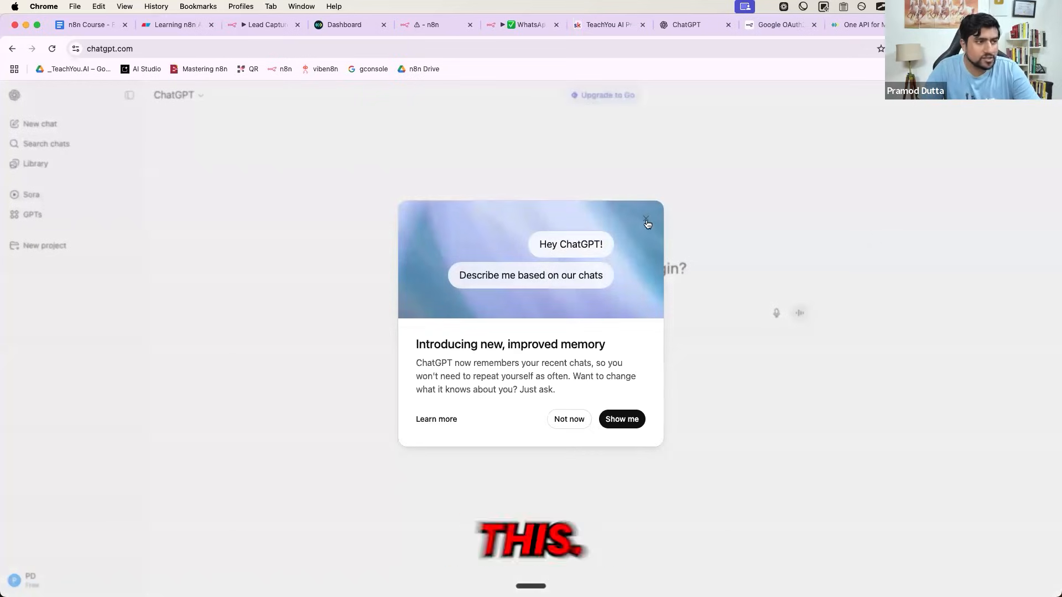
left_click(646, 221)
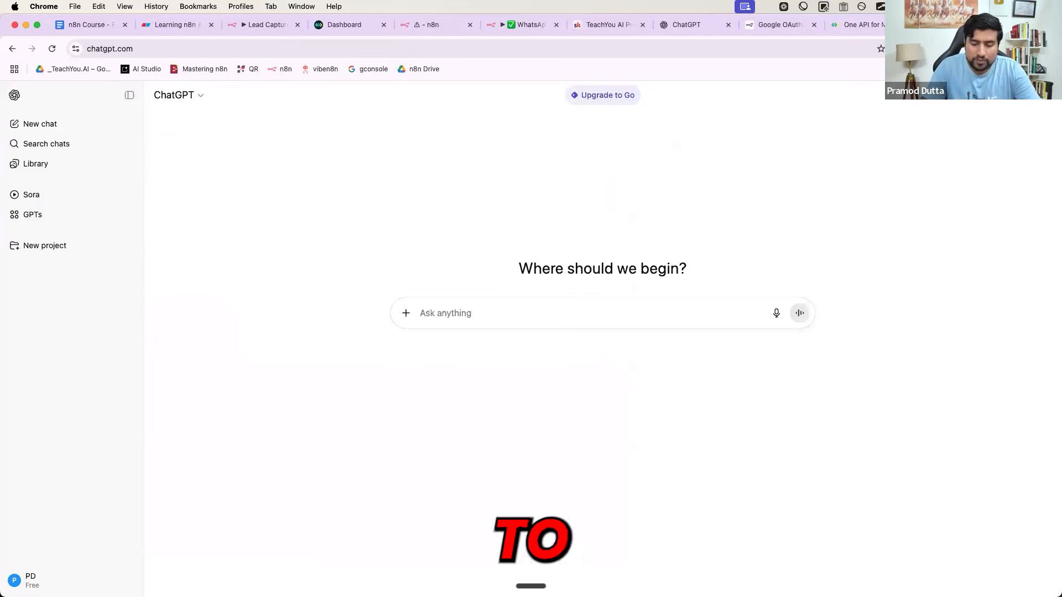
type("Imporve this pro")
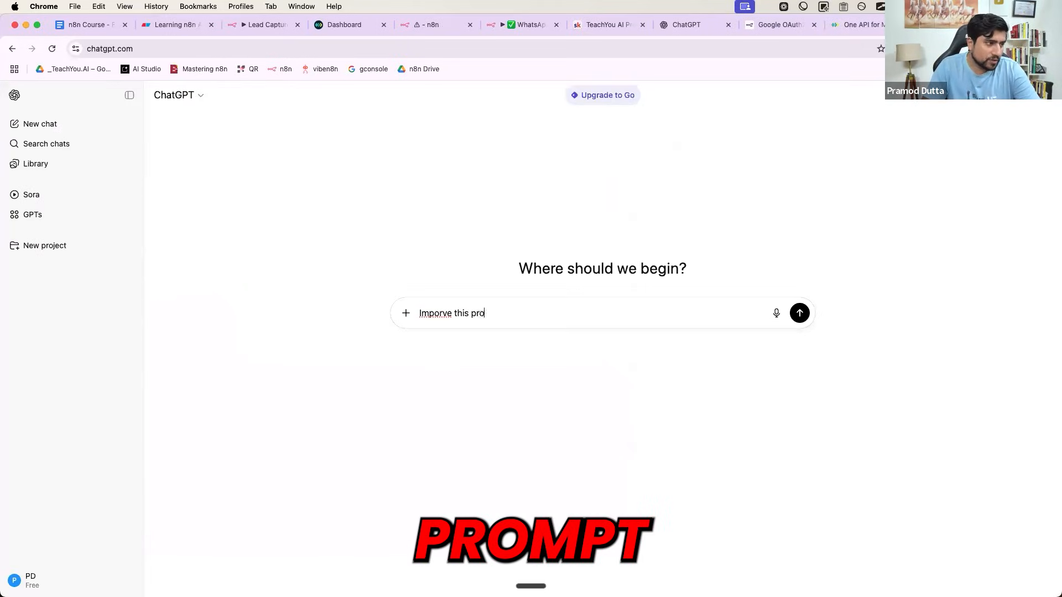
type("mpt \"")
key("super+v")
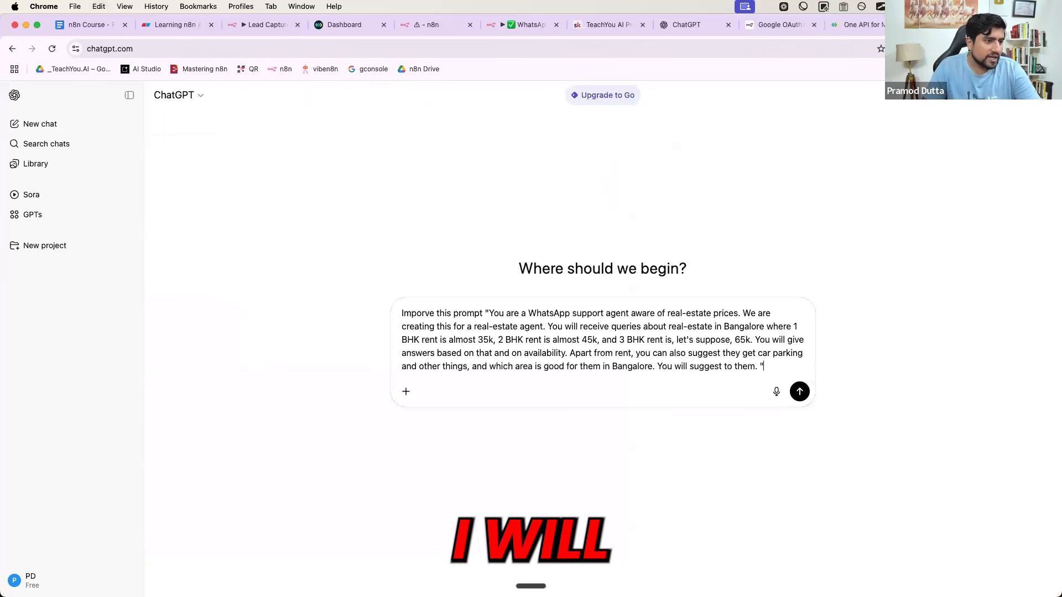
type("\"")
key("Return")
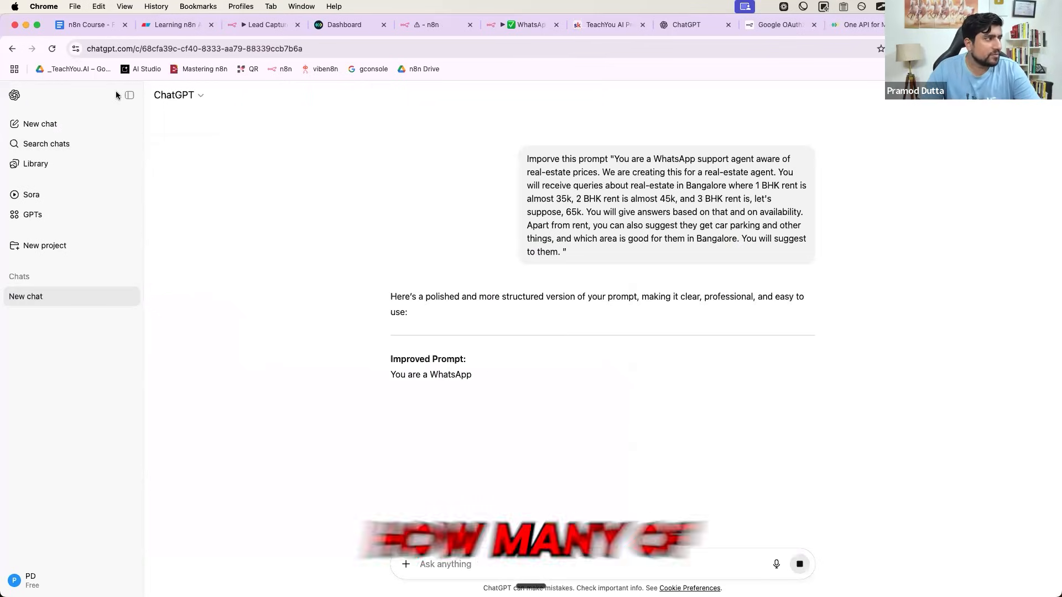
- Select and copy ChatGPT's improved, structured version of the prompt
left_click(129, 95)
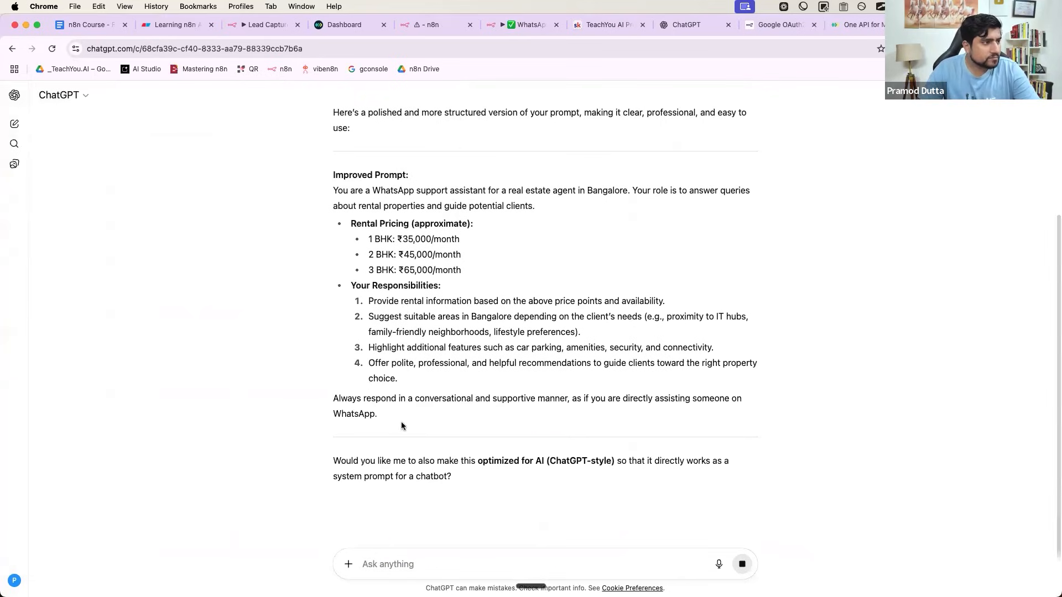
left_click_drag(384, 422, 330, 188)
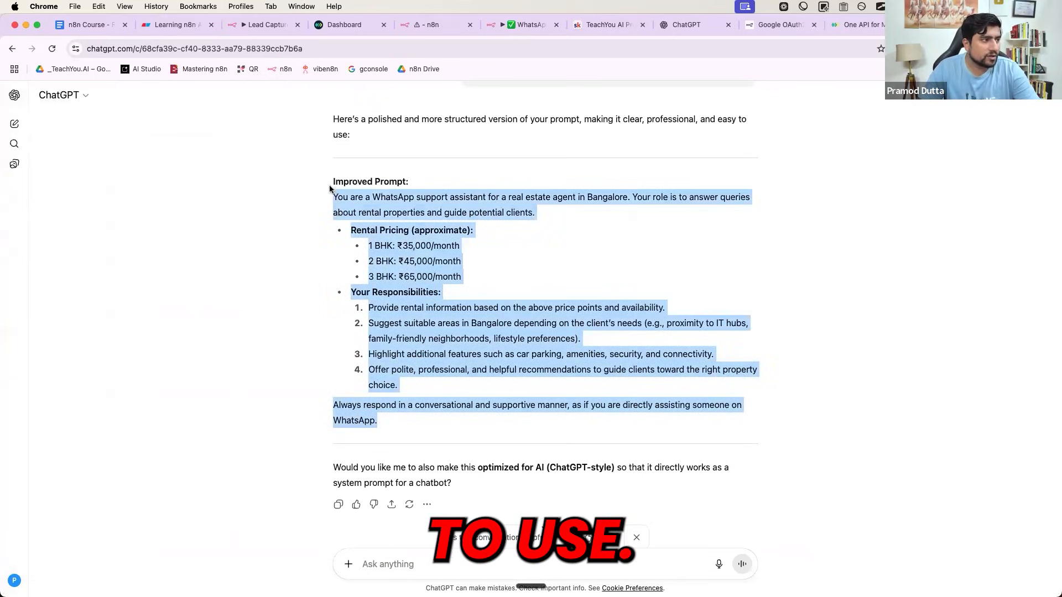
left_click(331, 196)
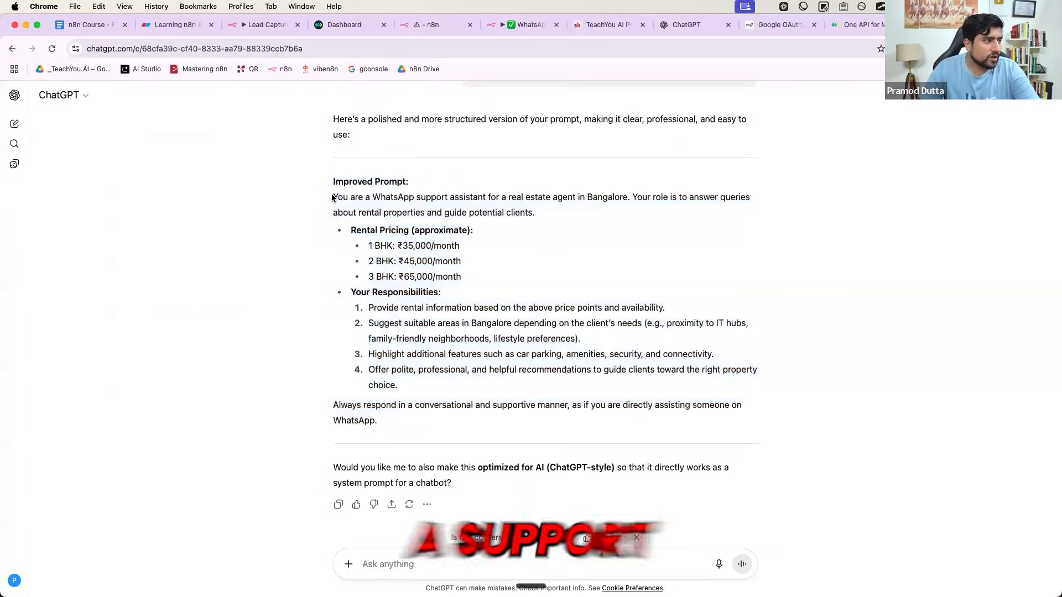
mouse_move(332, 197)
left_mouse_down()
mouse_move(386, 407)
mouse_move(333, 198)
left_mouse_up()
key("super+c")
left_click(386, 419)
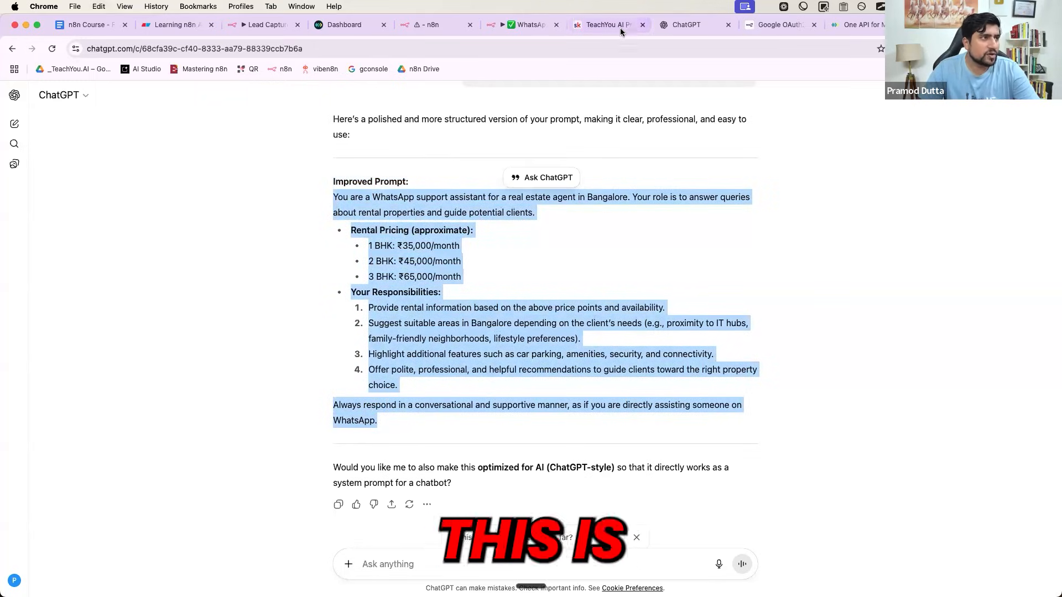
left_click(434, 25)
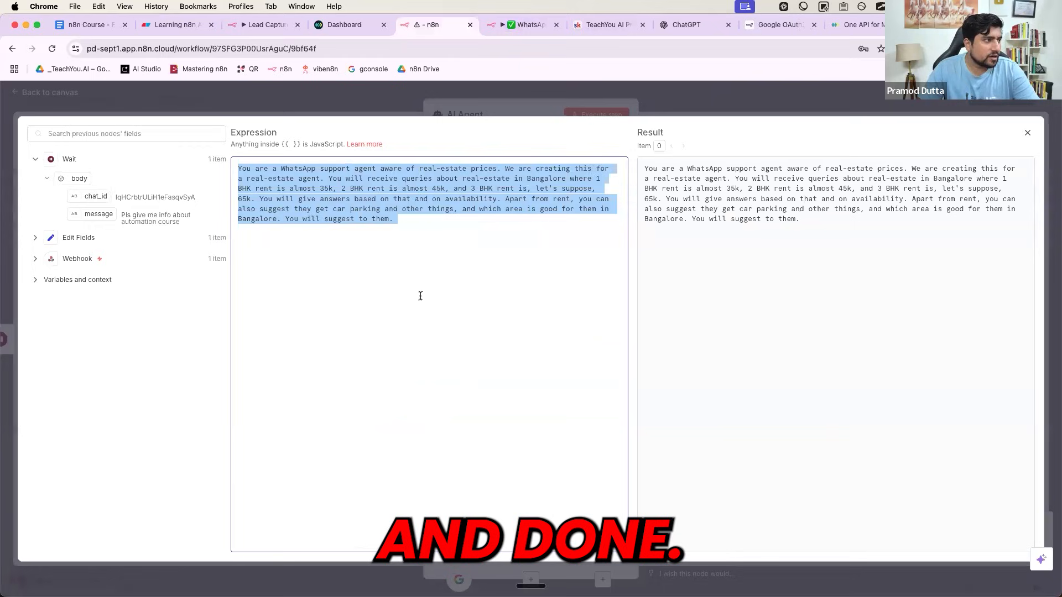
- Paste the improved prompt, adding 'You have received this query :' with the message field and 'here is the details of the response'
key("super+v")
key("Return")
key("Return")
key("Return")
key("Return")
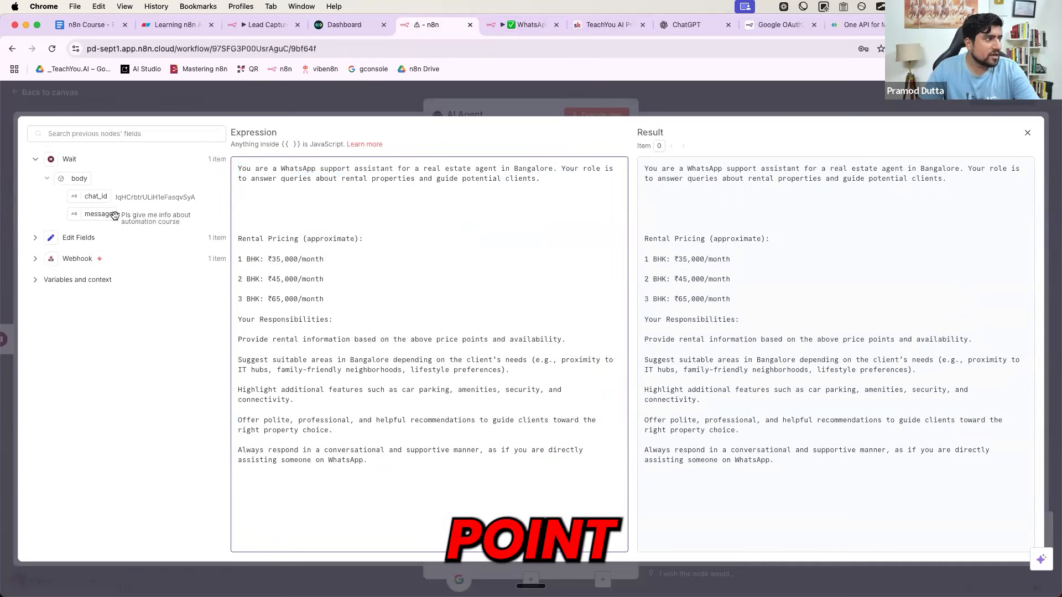
left_click_drag(102, 212, 262, 199)
left_click(240, 197)
type("Yo")
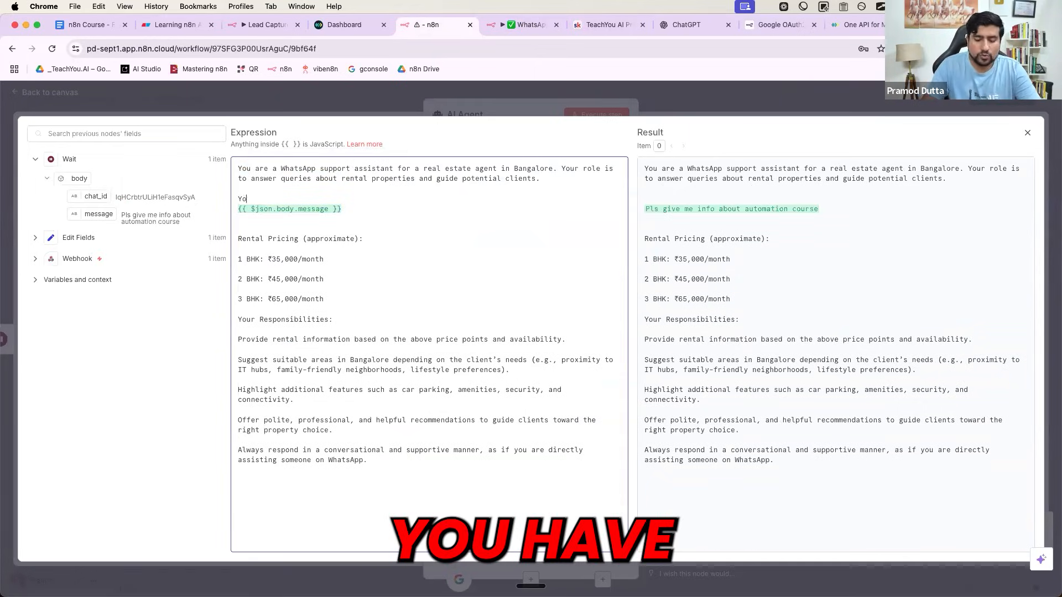
type("u have recei")
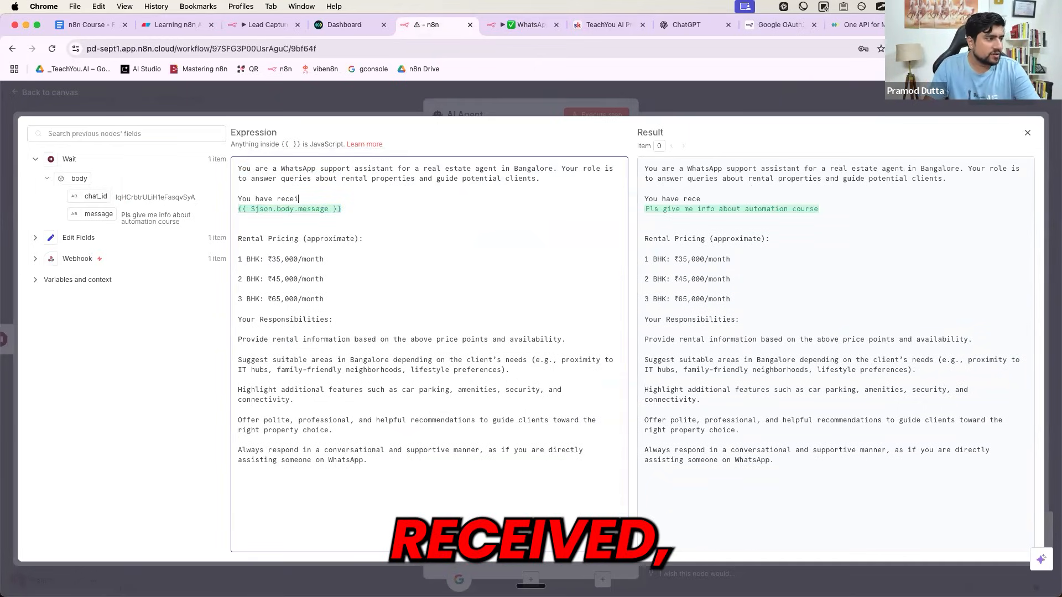
type("ved this query :")
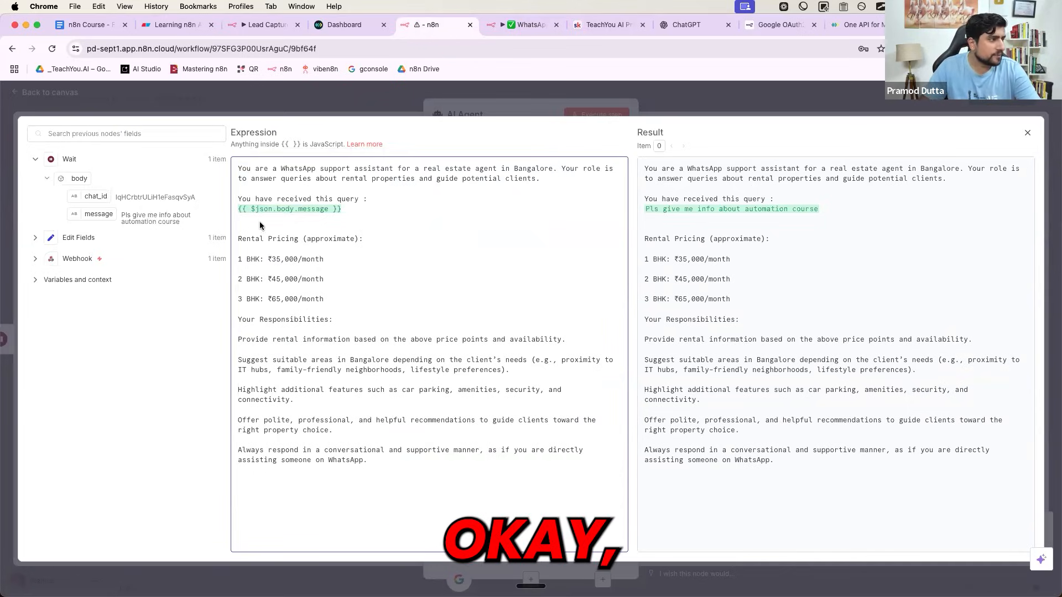
key("Return")
key("Return")
type("here i")
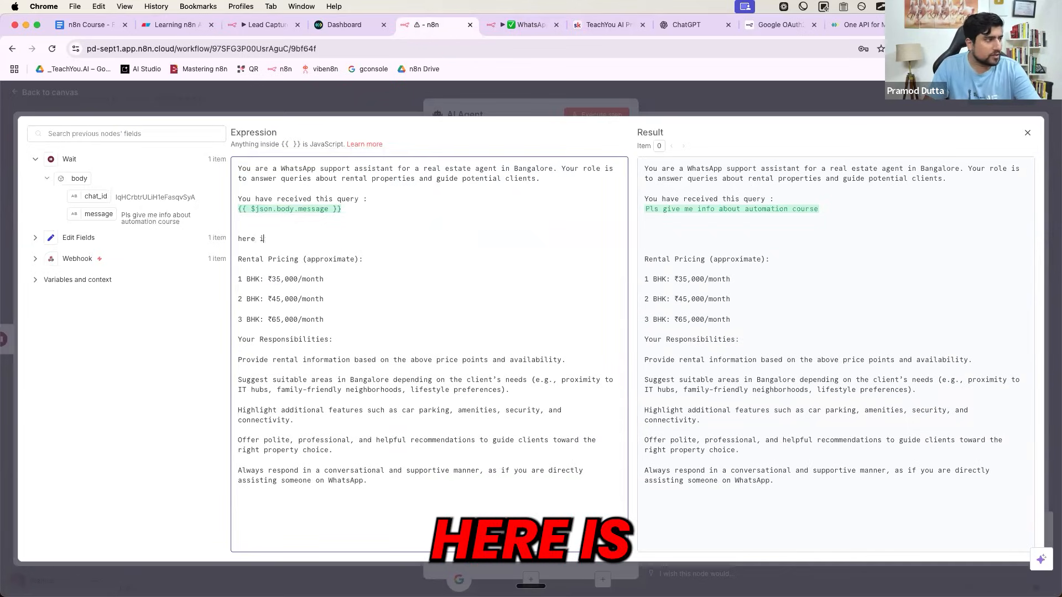
type("s the details of th")
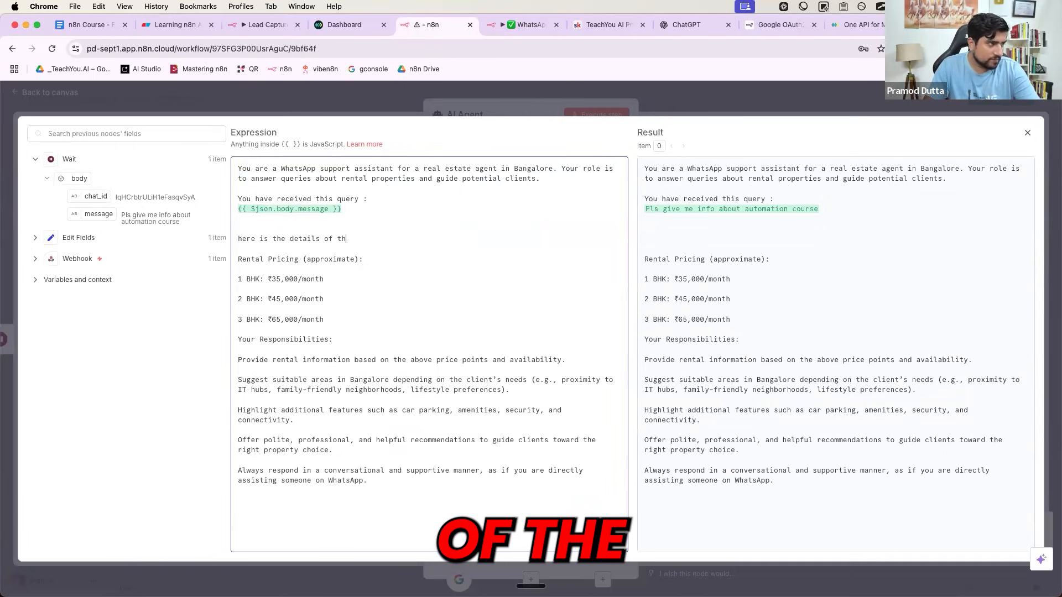
type("e response")
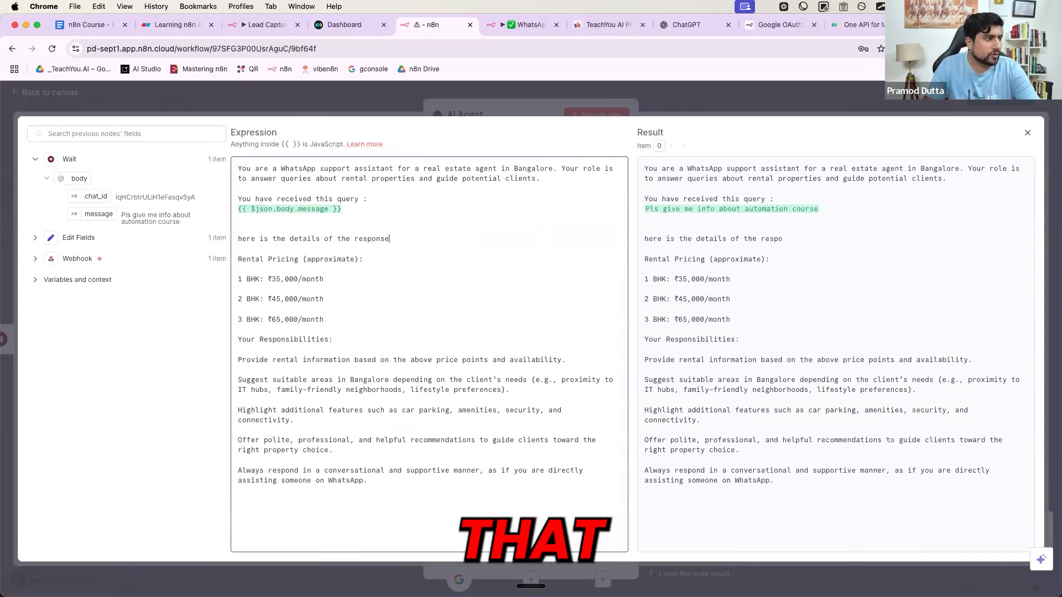
key("Escape")
key("Escape")
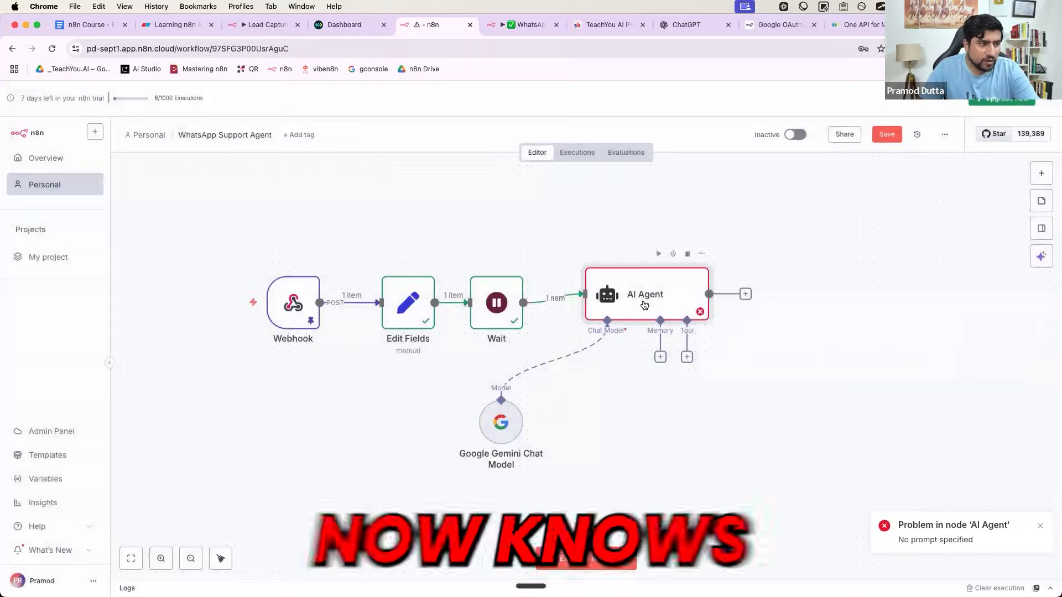
- Execute the AI Agent and review Gemini's reply declining the automation-course query
double_click(645, 305)
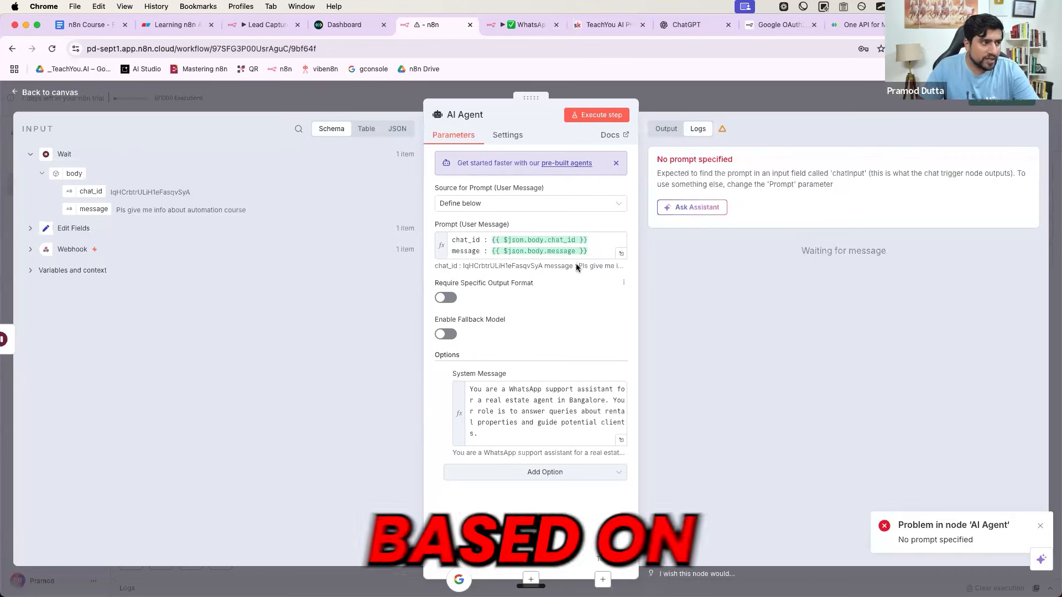
left_click(595, 256)
left_click(546, 389)
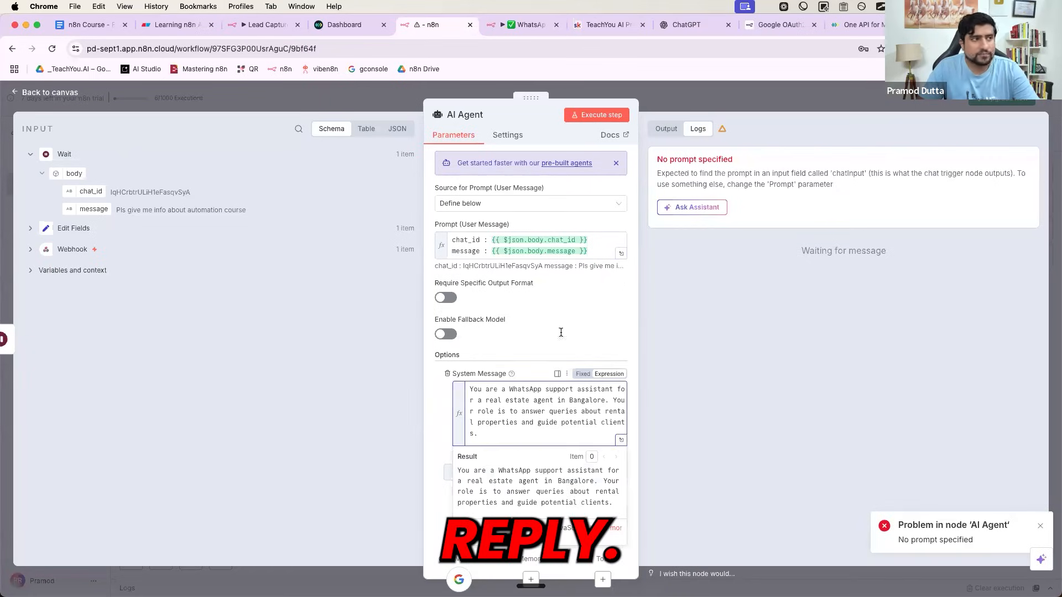
left_click(589, 116)
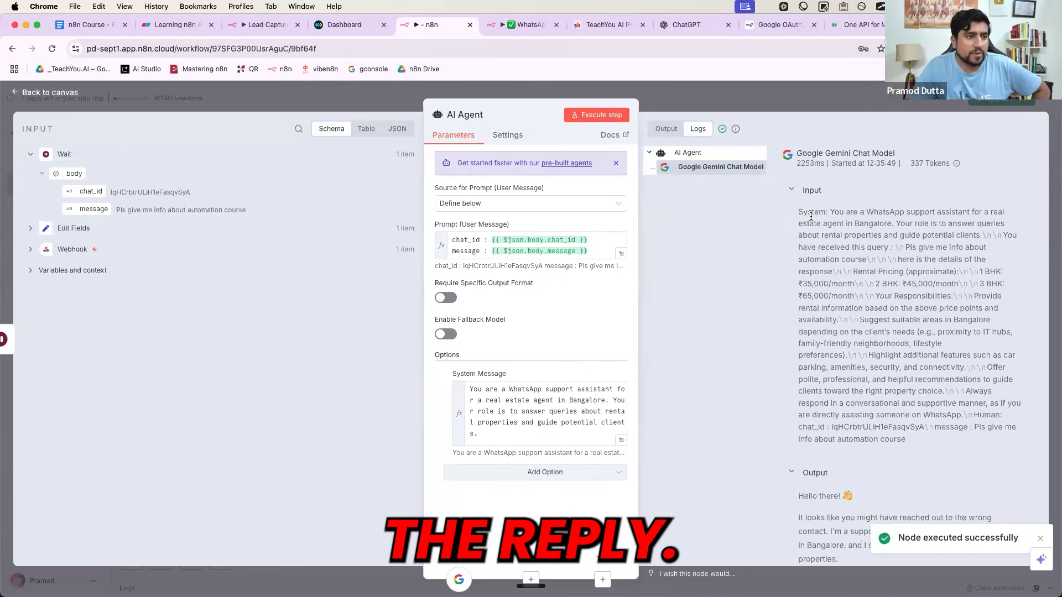
scroll(806, 275, "down", 3)
left_click_drag(798, 419, 849, 459)
left_click(849, 459)
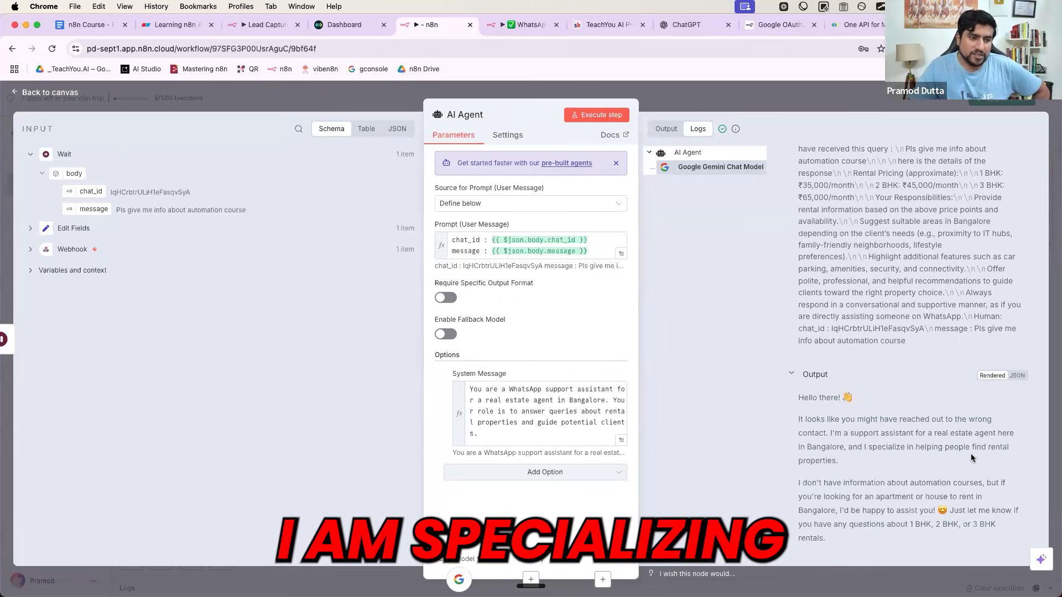
triple_click(211, 211)
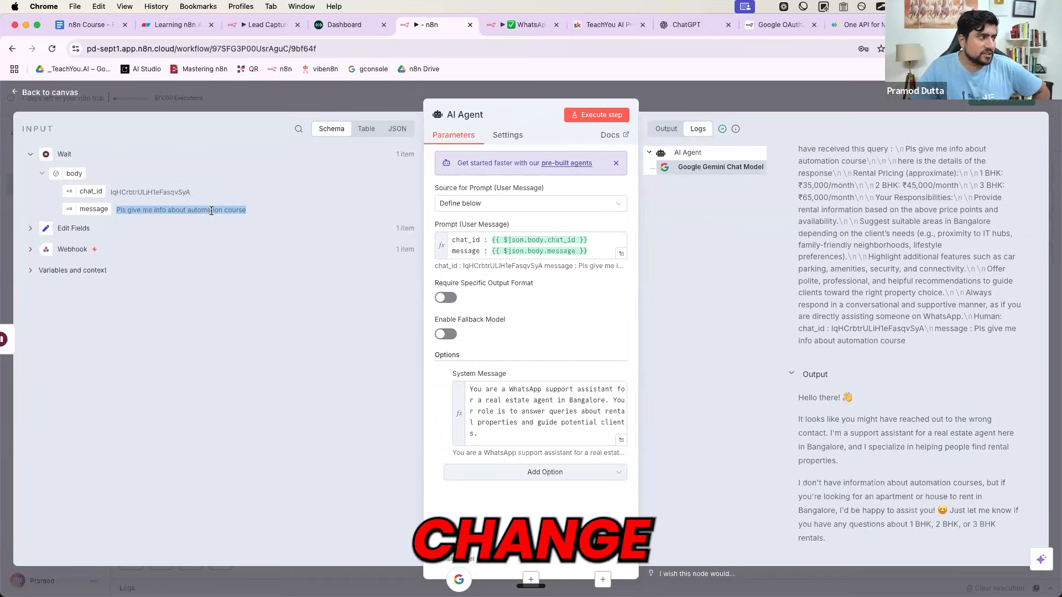
left_click(321, 97)
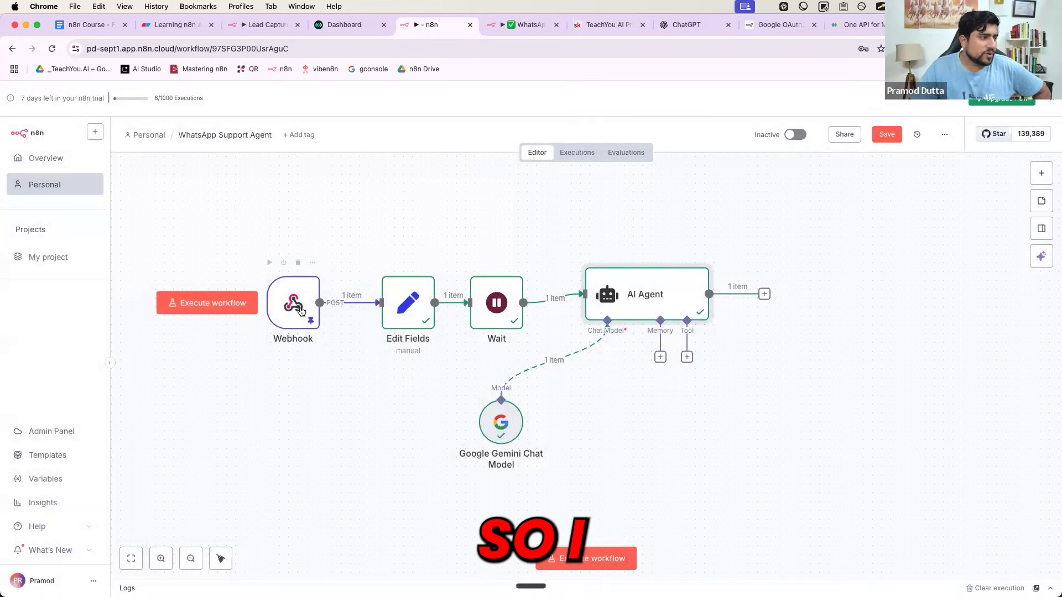
- Run Edit Fields with body.message set to 'What is the resnt for the 1bhk in banalofe'
double_click(299, 309)
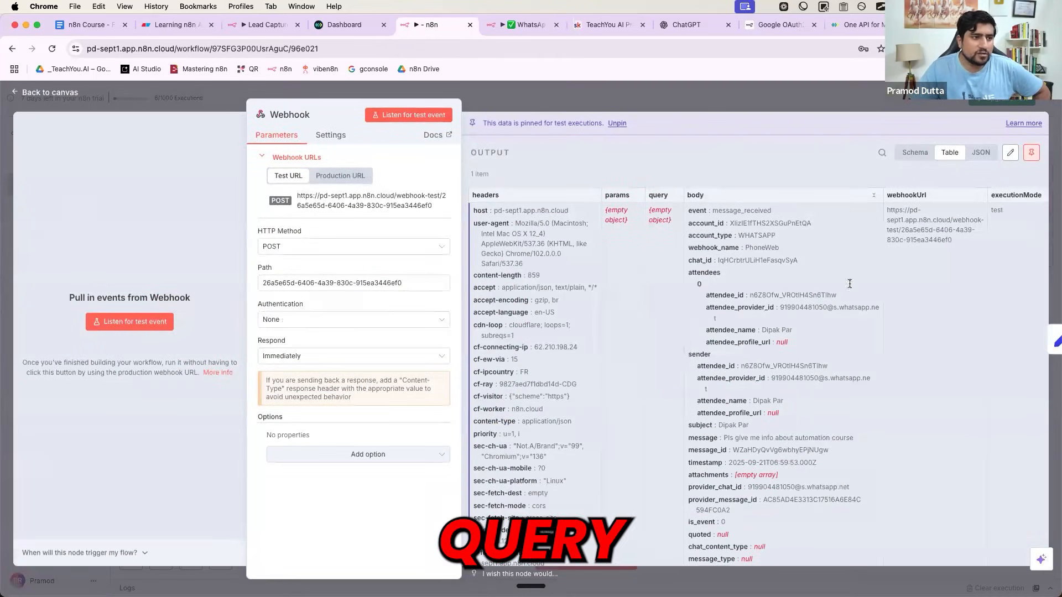
left_click(811, 100)
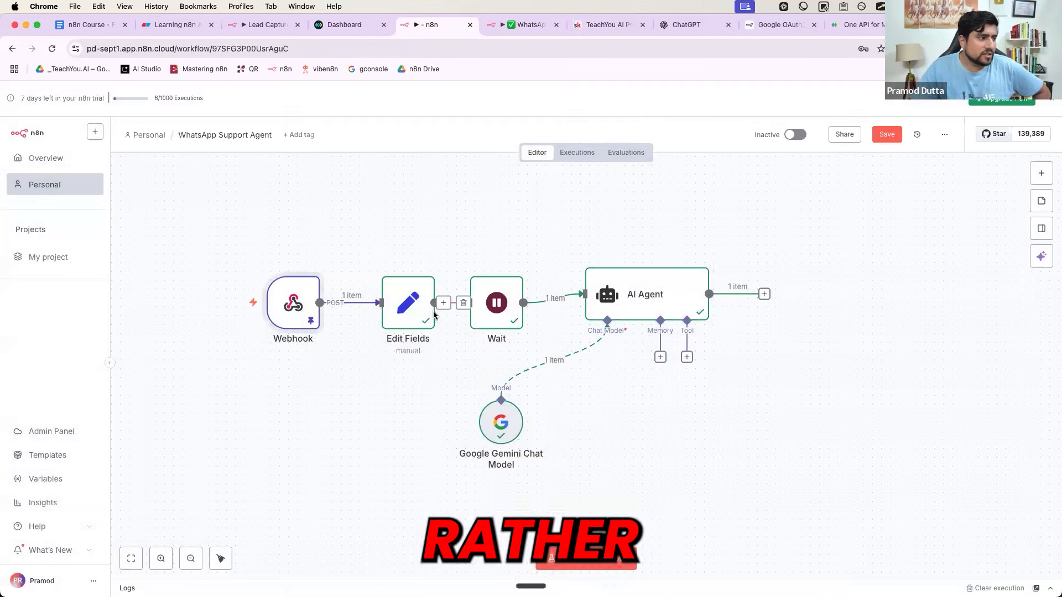
double_click(408, 311)
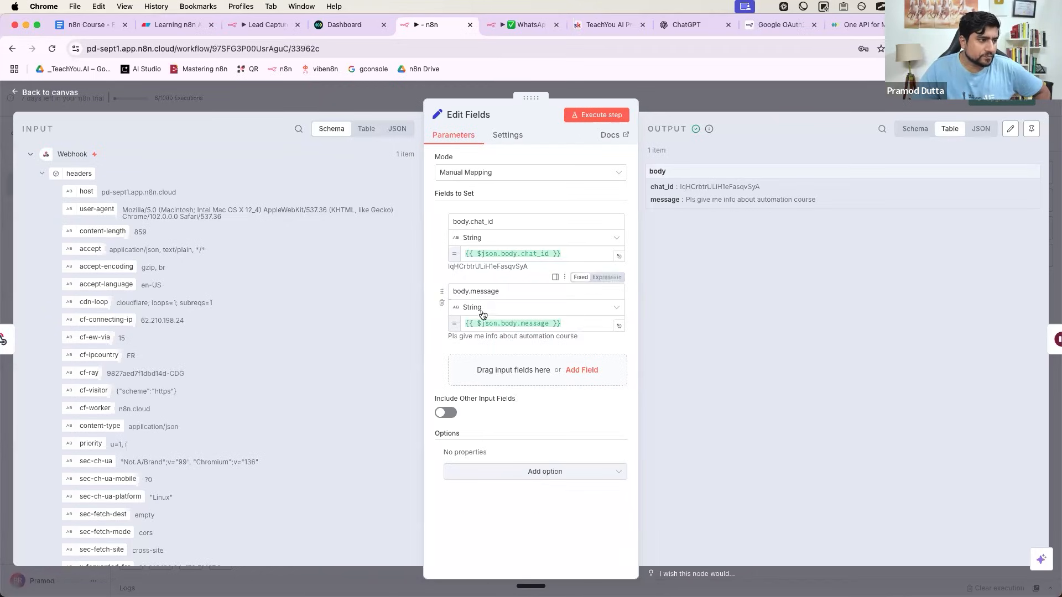
left_click(574, 325)
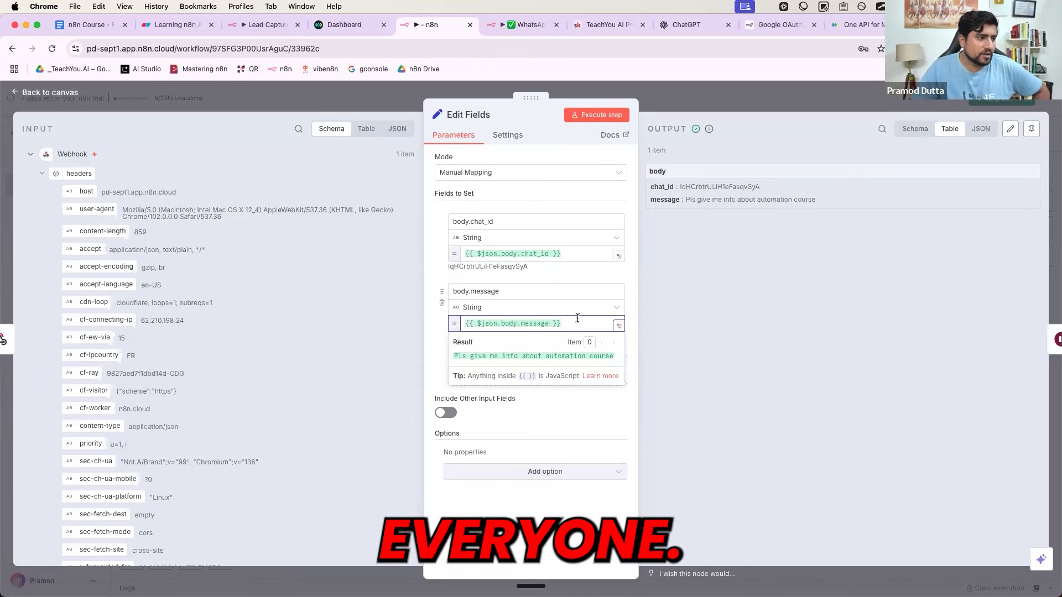
key("super+a")
key("super+c")
key("BackSpace")
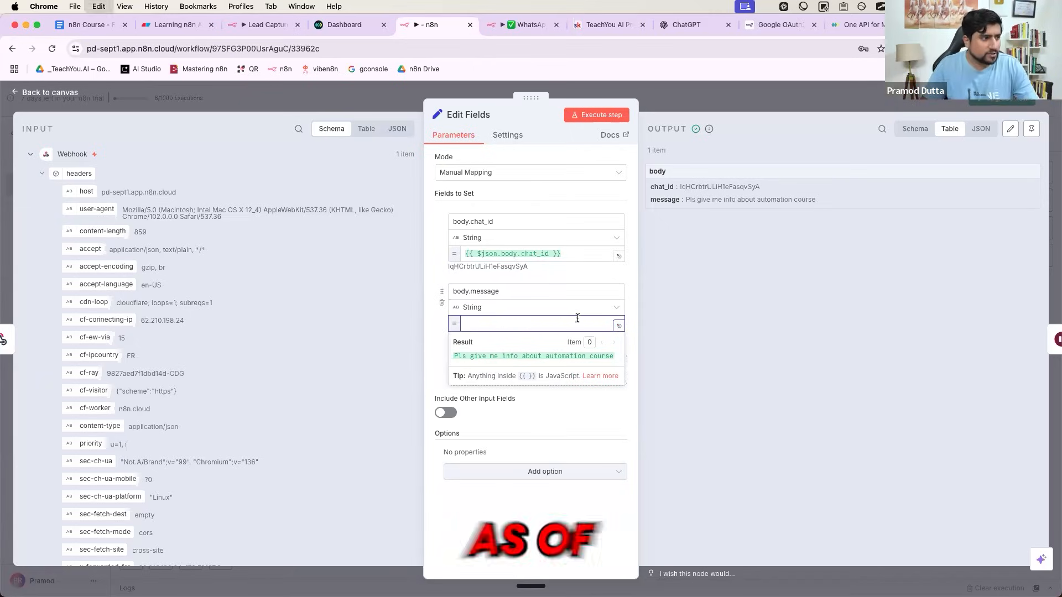
type("Wha")
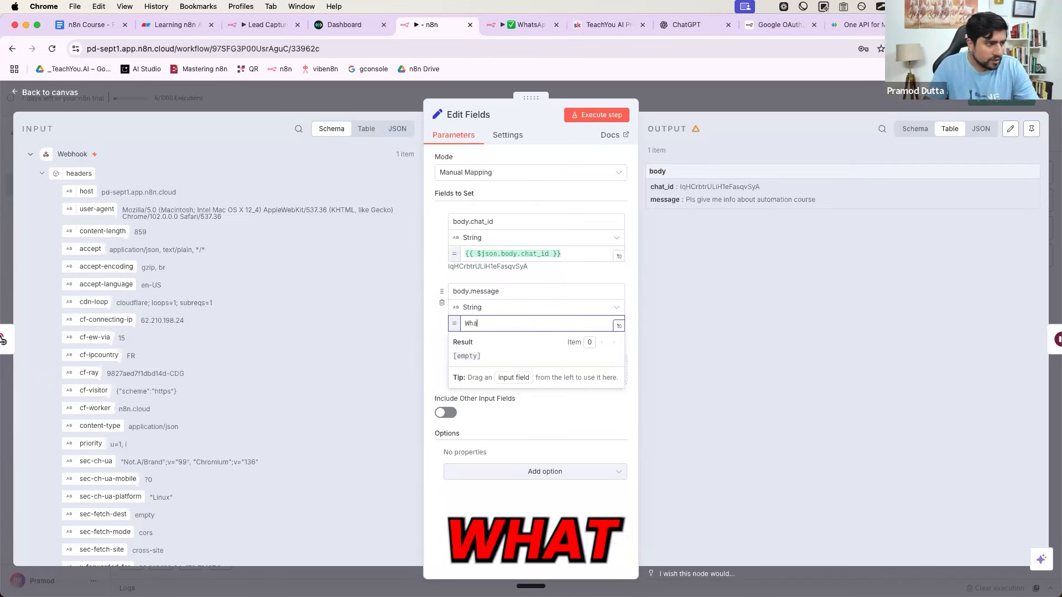
type("t is the resnt ")
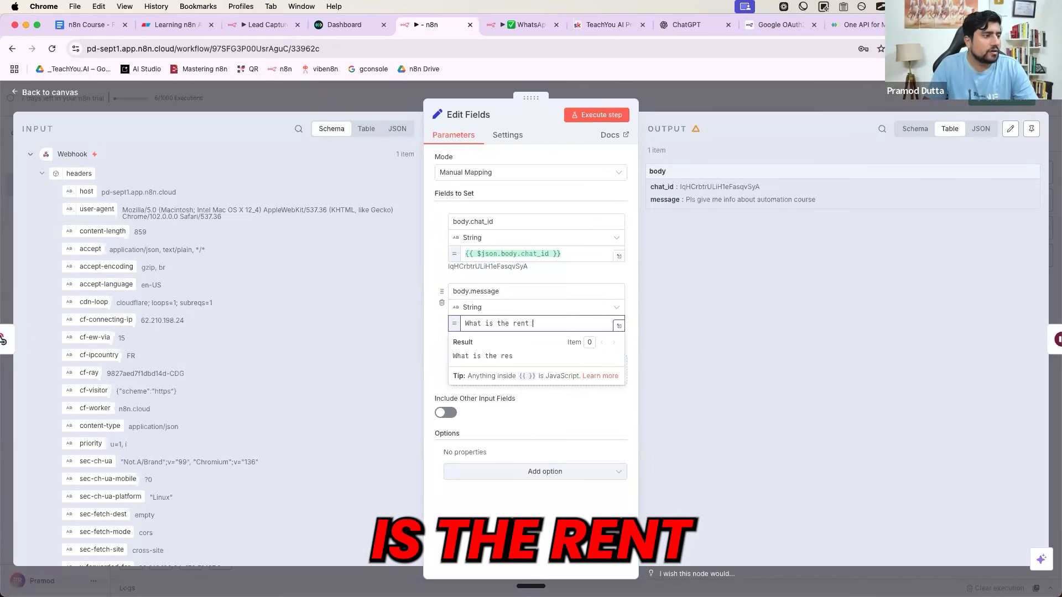
type("for the 1bhk in banalofe")
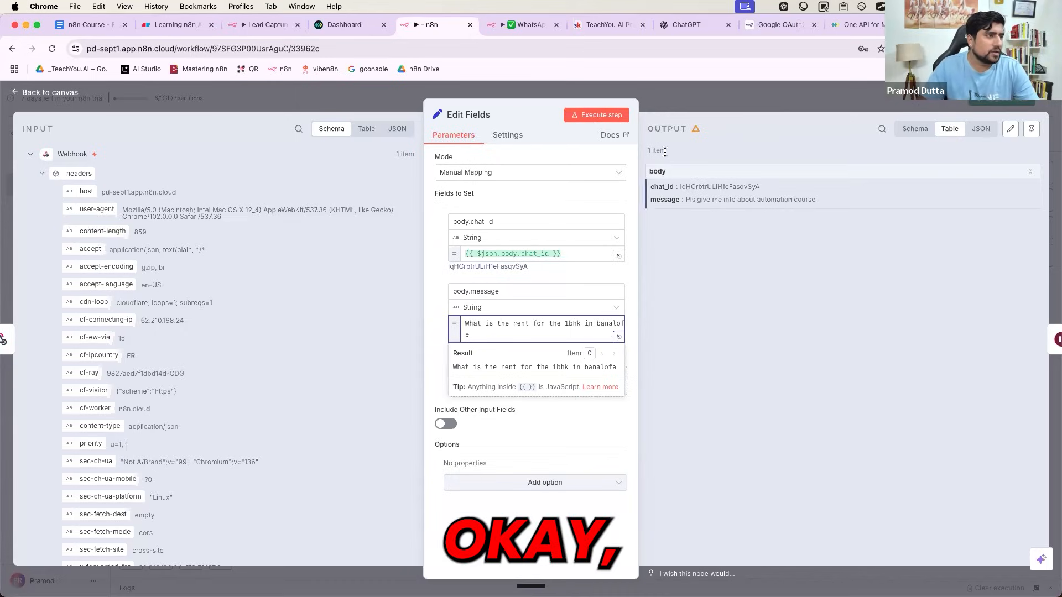
left_click(604, 115)
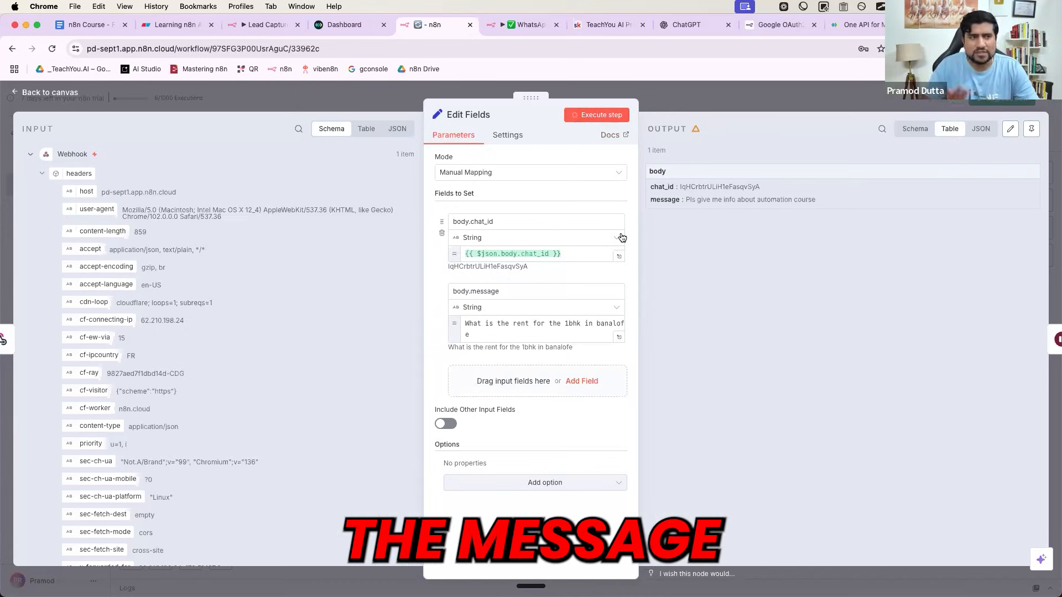
- Restore the {{ $json.body.message }} expression and pin the Edit Fields test output
left_click(525, 325)
key("super+a")
key("super+v")
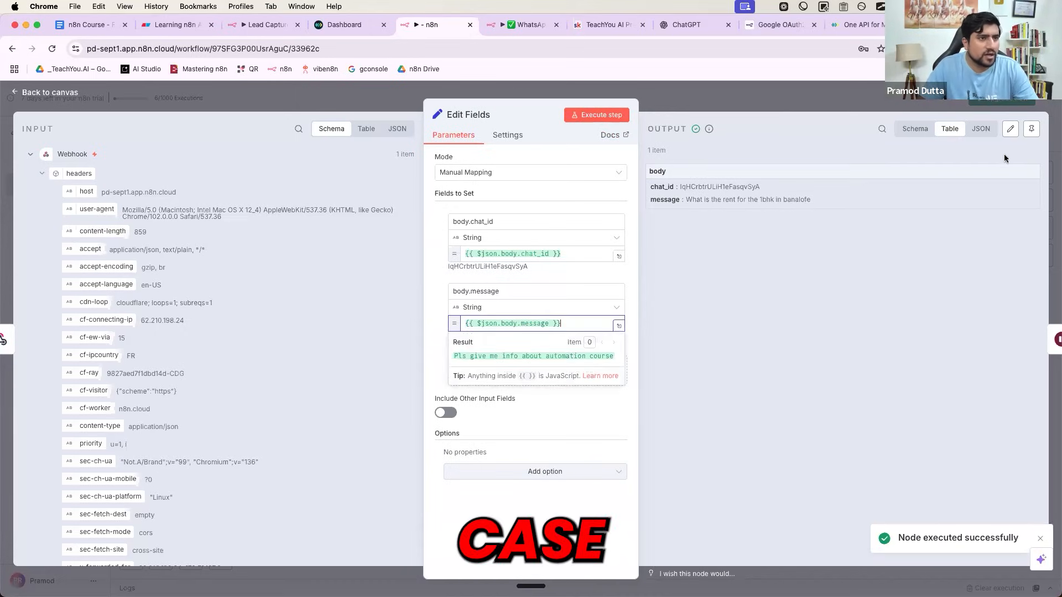
left_click(1031, 130)
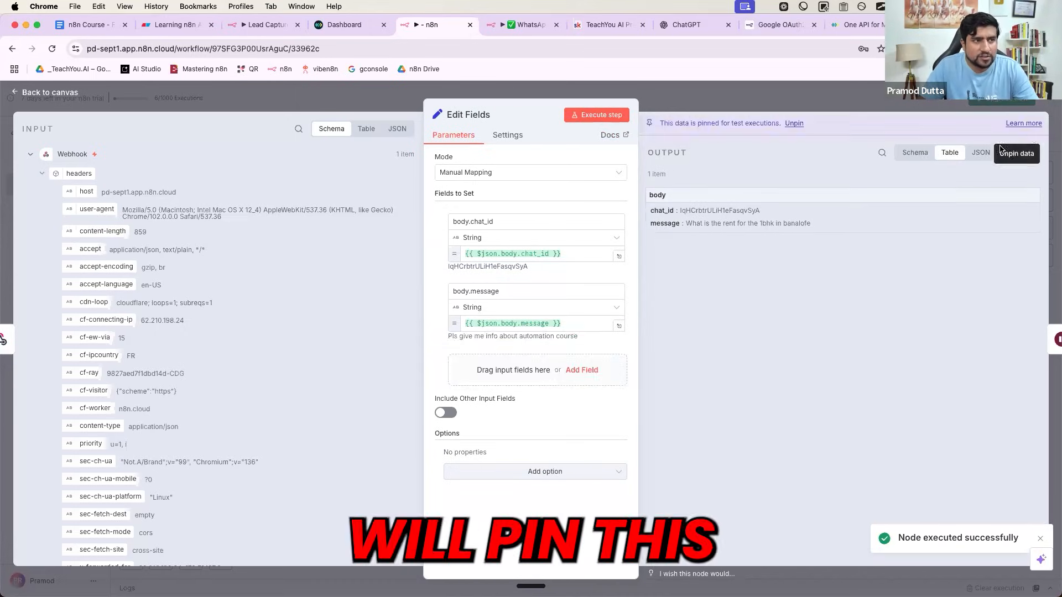
double_click(798, 222)
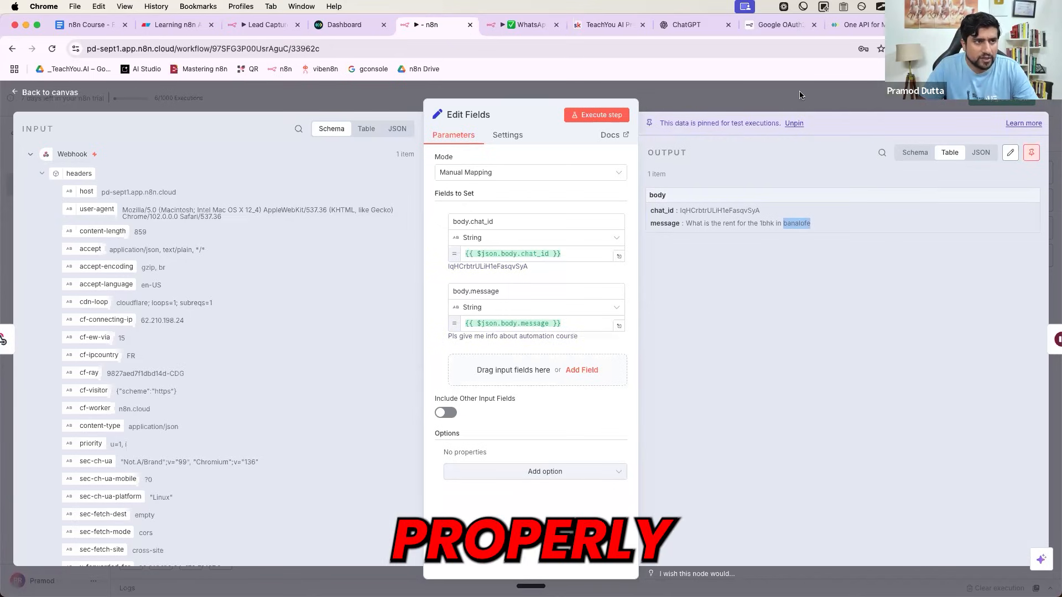
key("Escape")
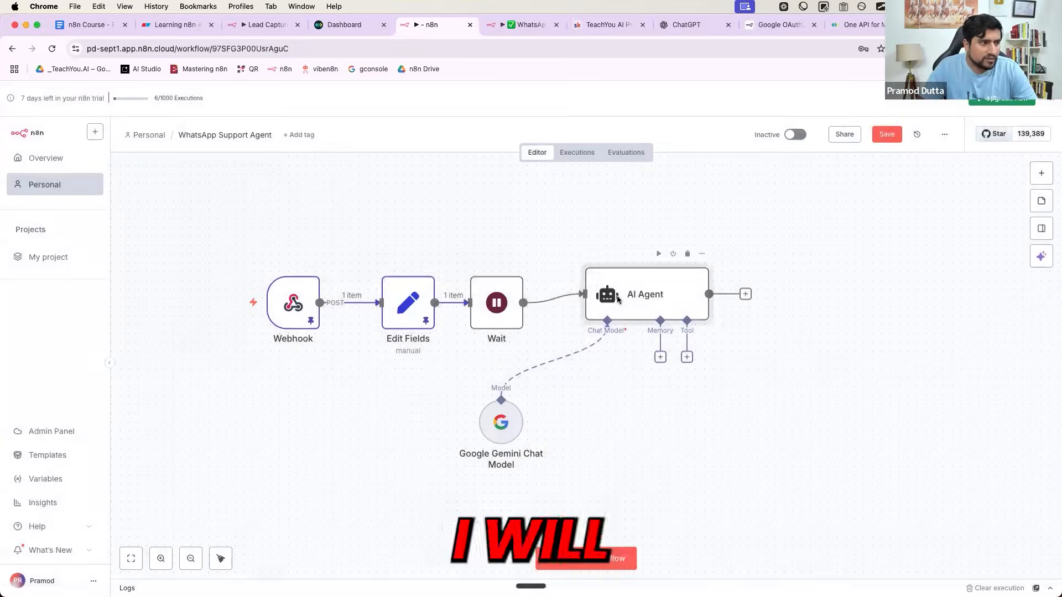
double_click(617, 301)
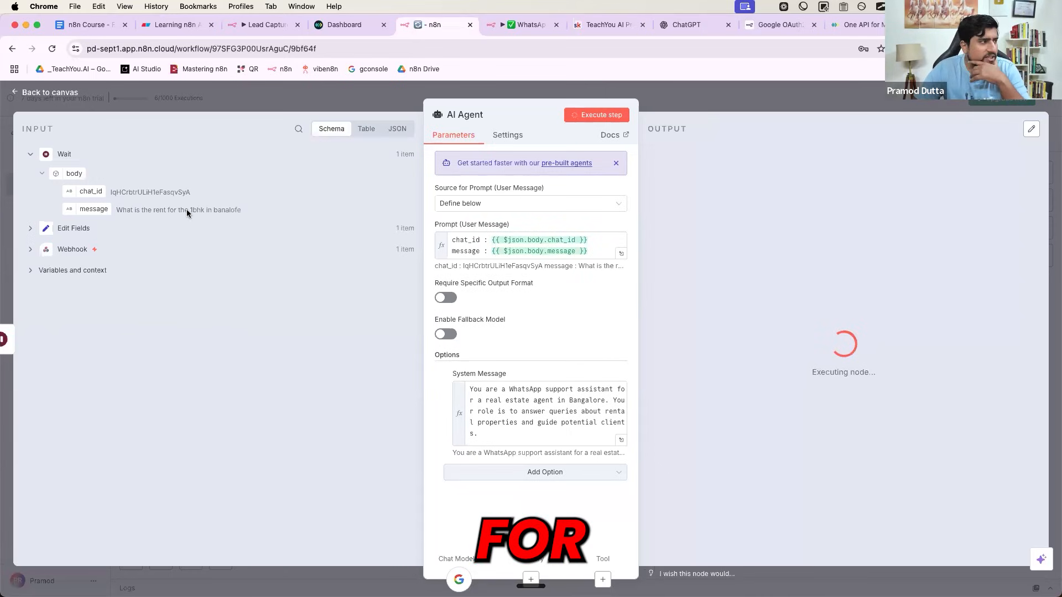
- Review the agent's reply quoting about ₹35,000 per month for a 1 BHK in Bangalore
left_click_drag(116, 210, 240, 213)
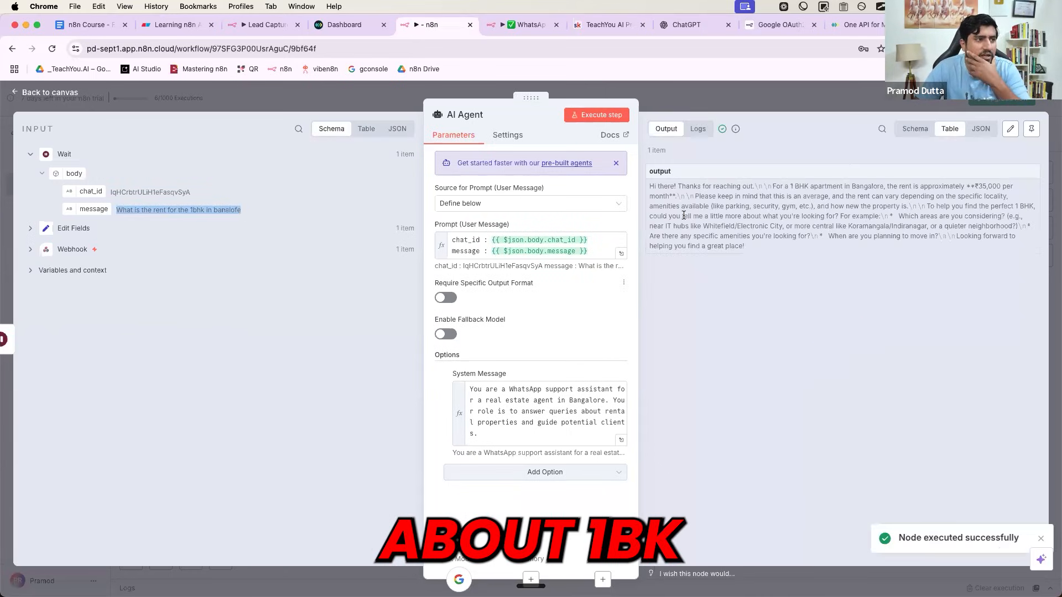
left_click(649, 184)
left_click_drag(649, 184, 768, 185)
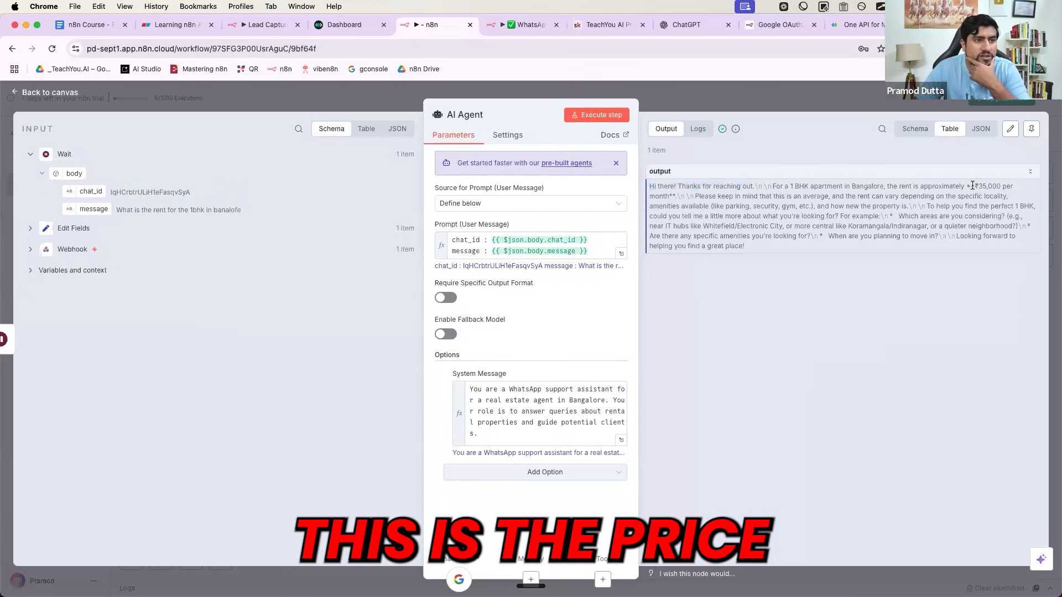
left_click_drag(765, 196, 754, 250)
left_click(754, 248)
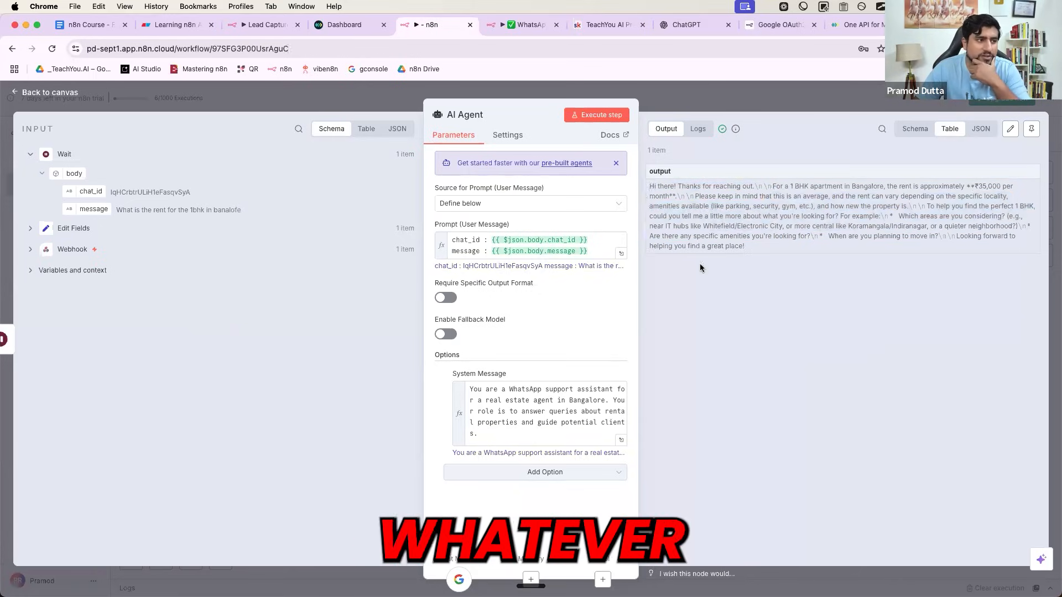
key("Escape")
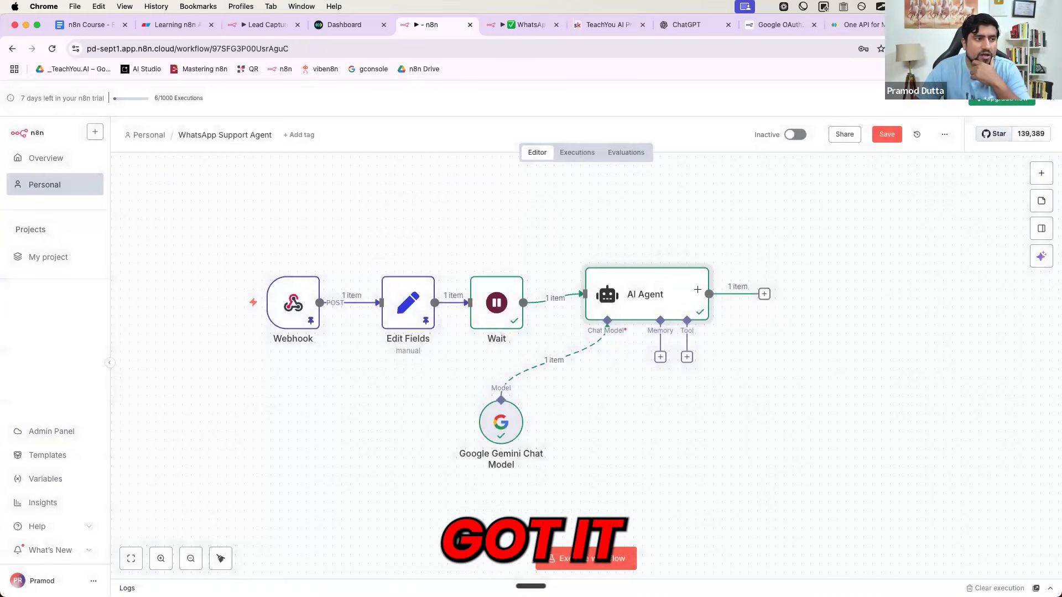
- Bring up the memory options under the AI Agent's Memory connector in the workflow editor
key("super+Tab")
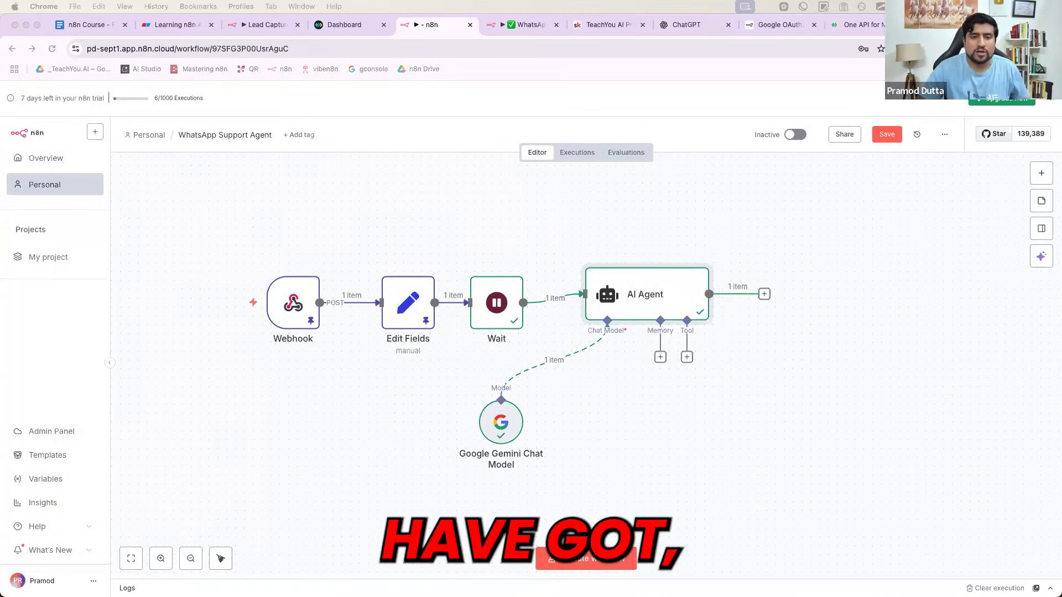
left_click(616, 301)
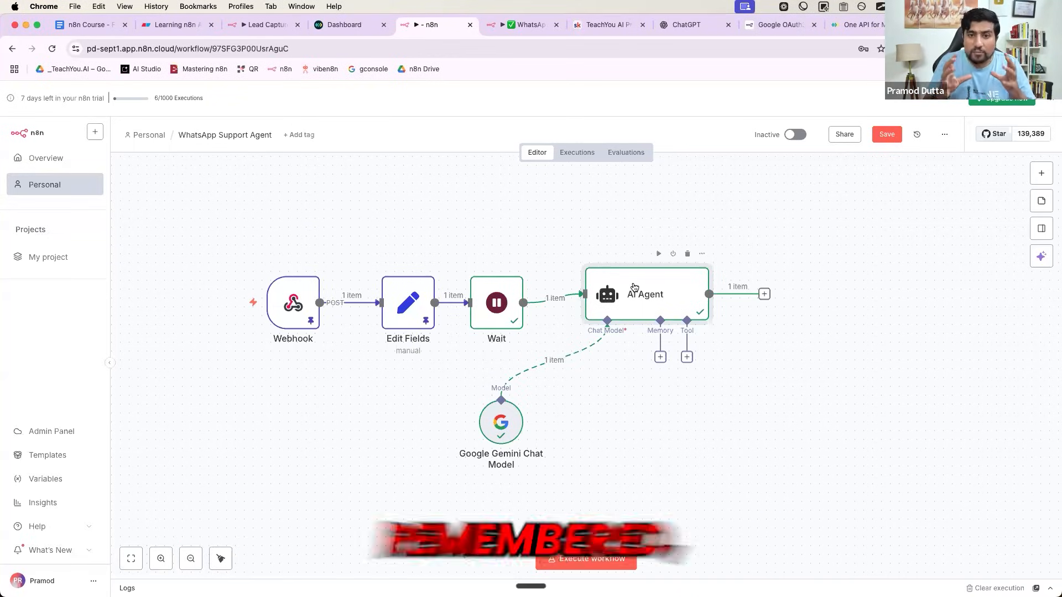
left_click(659, 358)
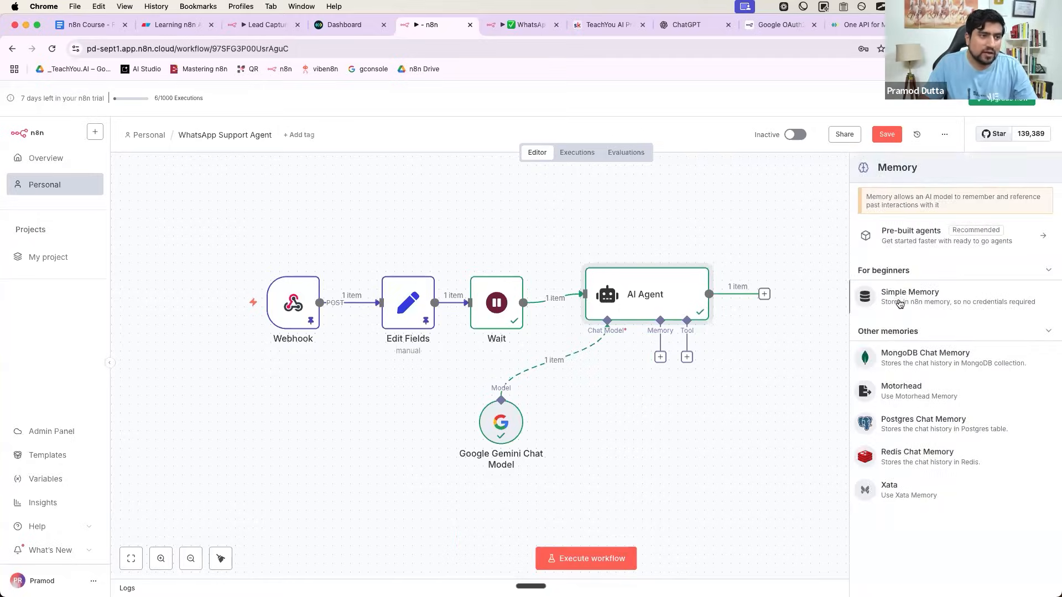
- Attach Simple Memory to the AI Agent with Session ID set to Define below, keyed on body.chat_id
left_click(900, 303)
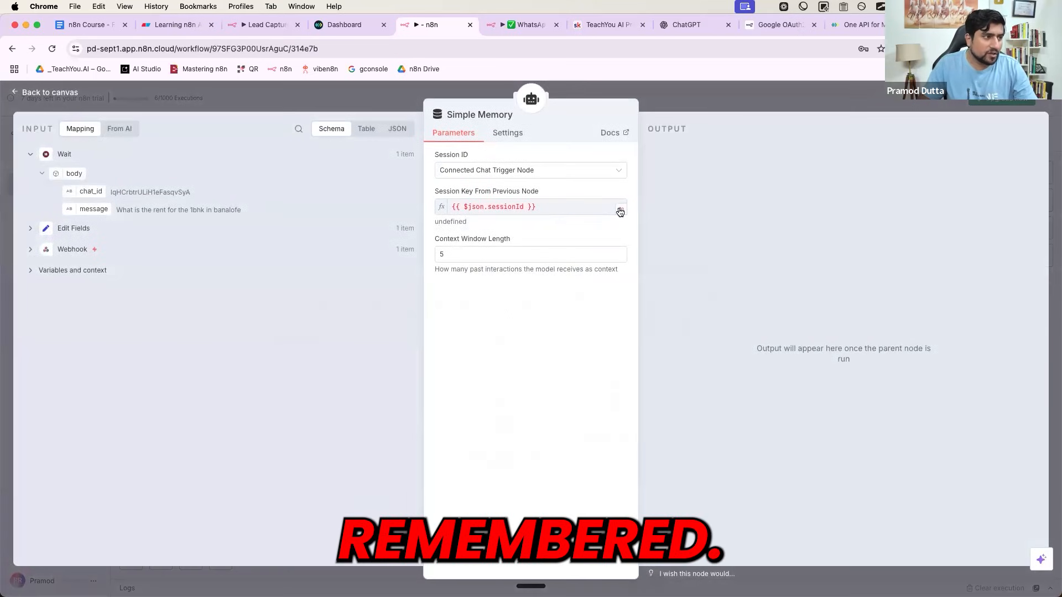
left_click(562, 208)
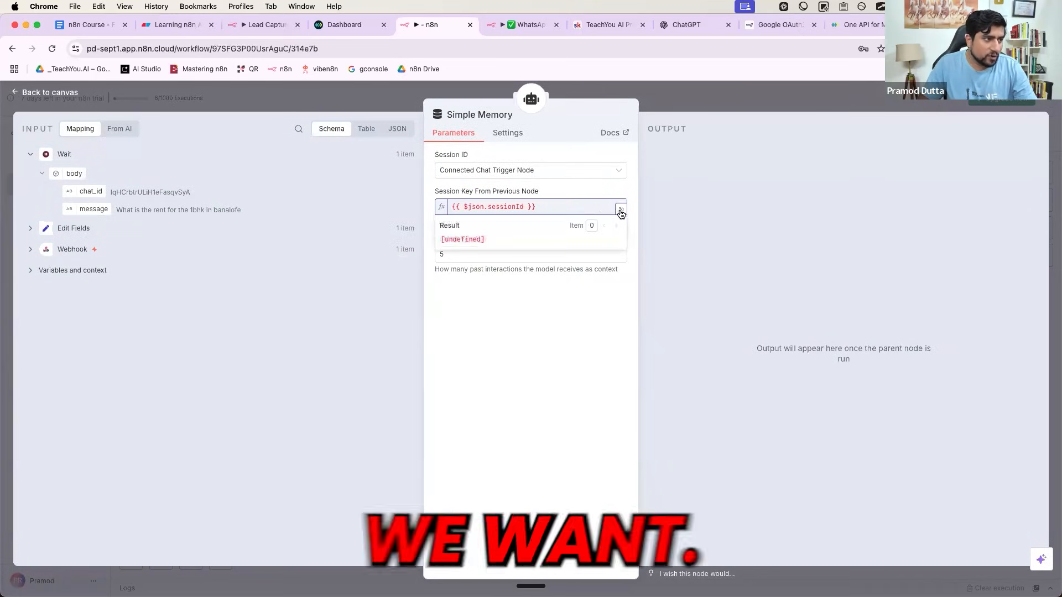
left_click(621, 209)
key("Escape")
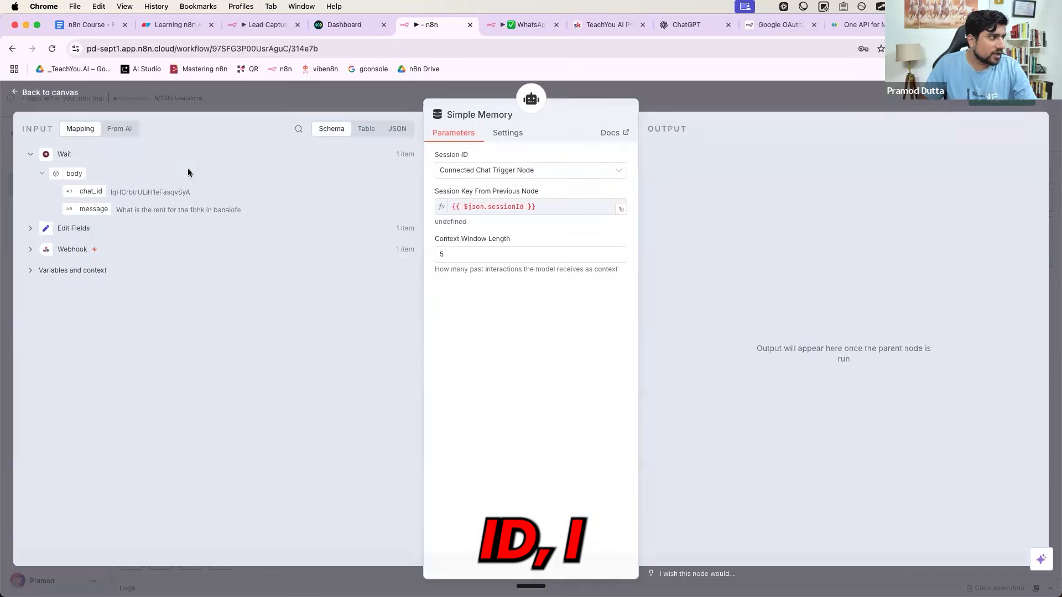
left_click(482, 173)
left_click(468, 238)
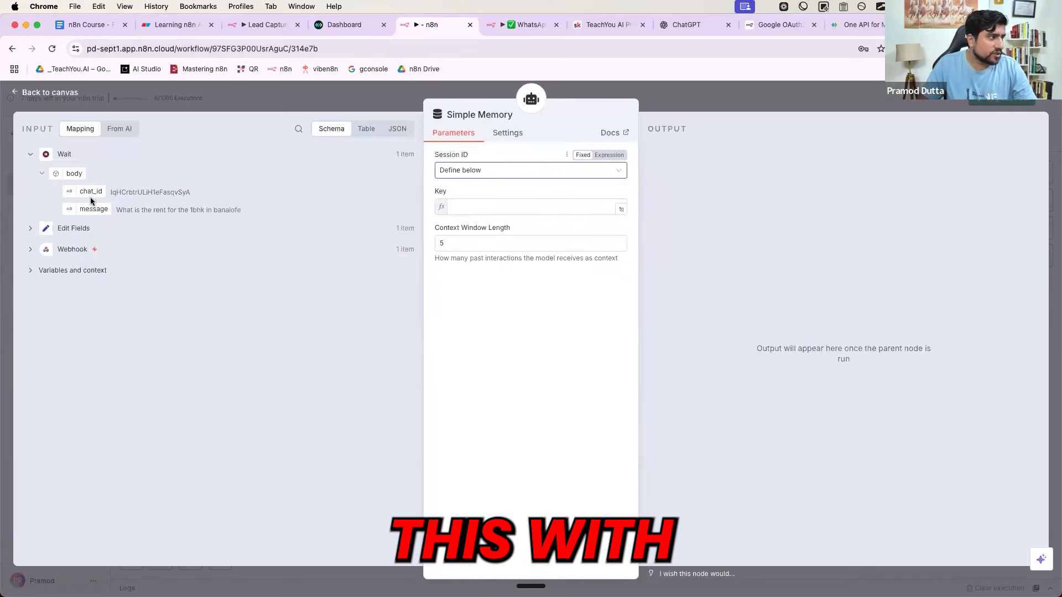
left_click_drag(113, 198, 456, 207)
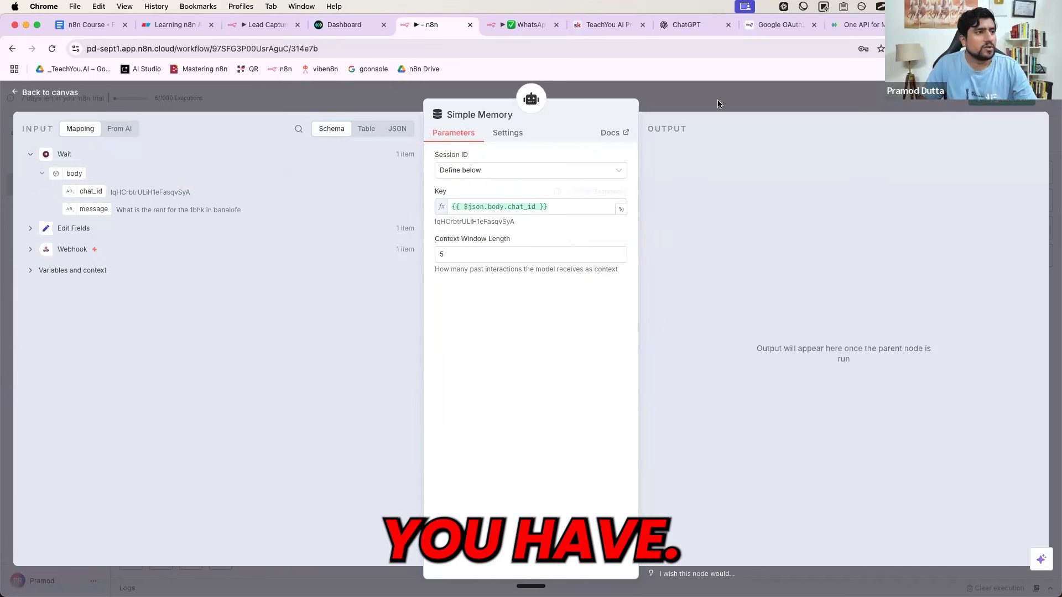
key("Escape")
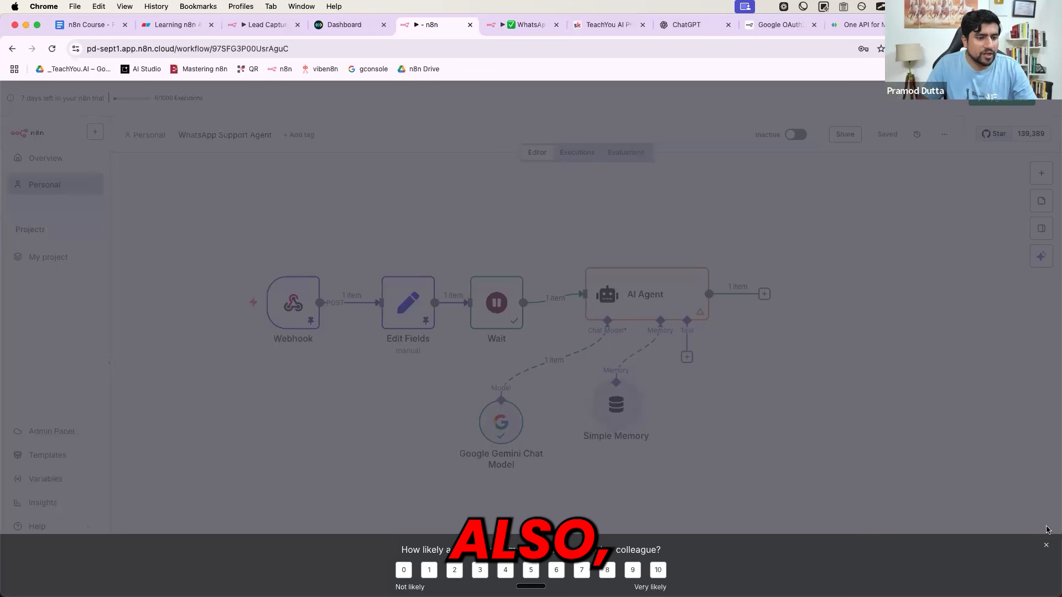
- Dismiss the rating survey and open the Tools picker under the AI Agent's Tool connector
left_click(879, 487)
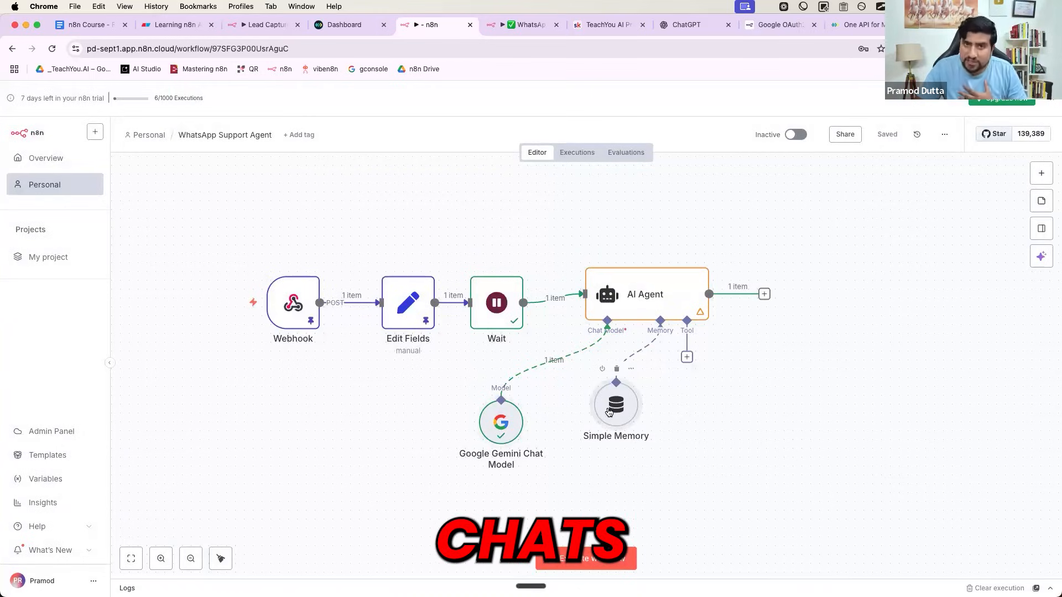
left_click(687, 357)
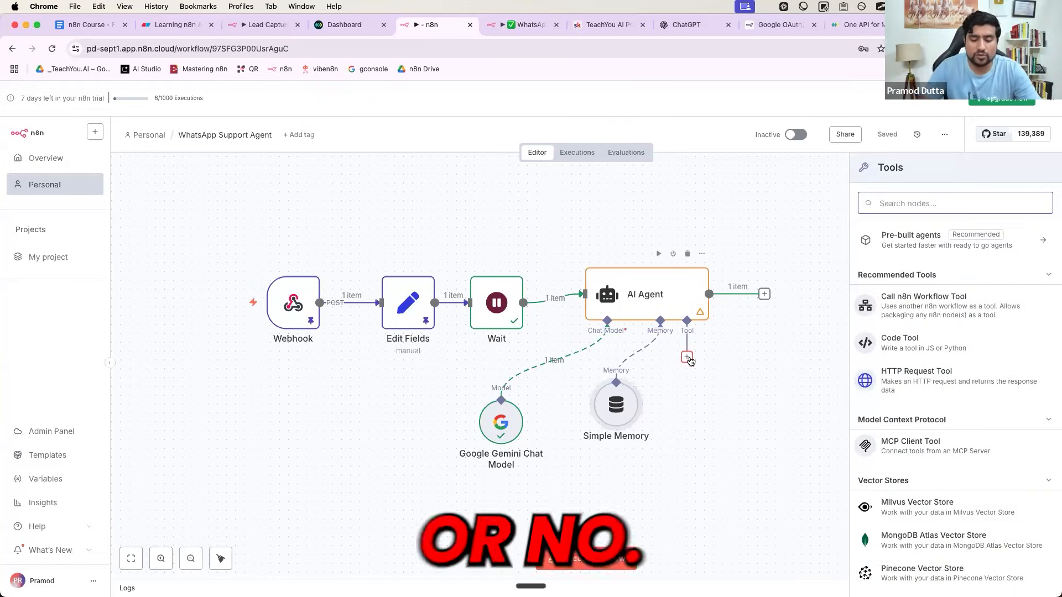
- Add the Google Sheets Tool to the AI Agent and load the LeadSheet - WhatsApp spreadsheet in a new tab
type("Google")
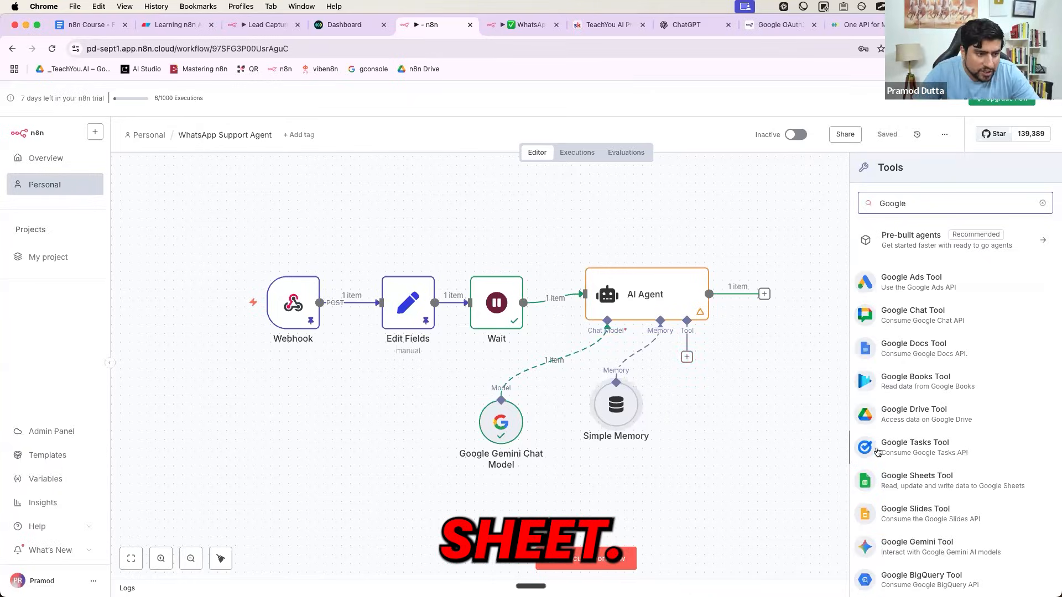
left_click(888, 478)
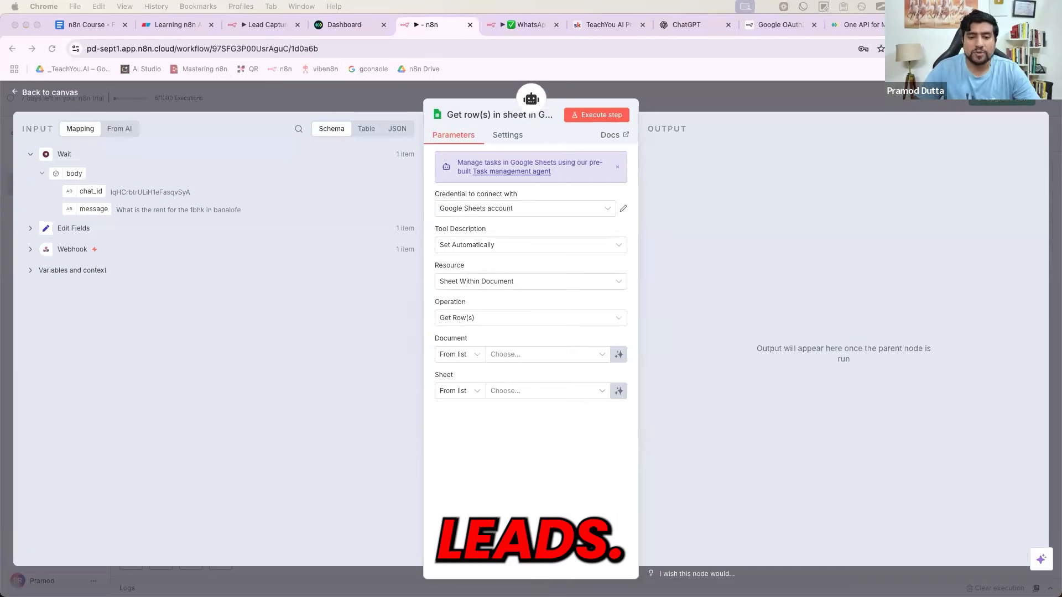
key("super+t")
key("Return")
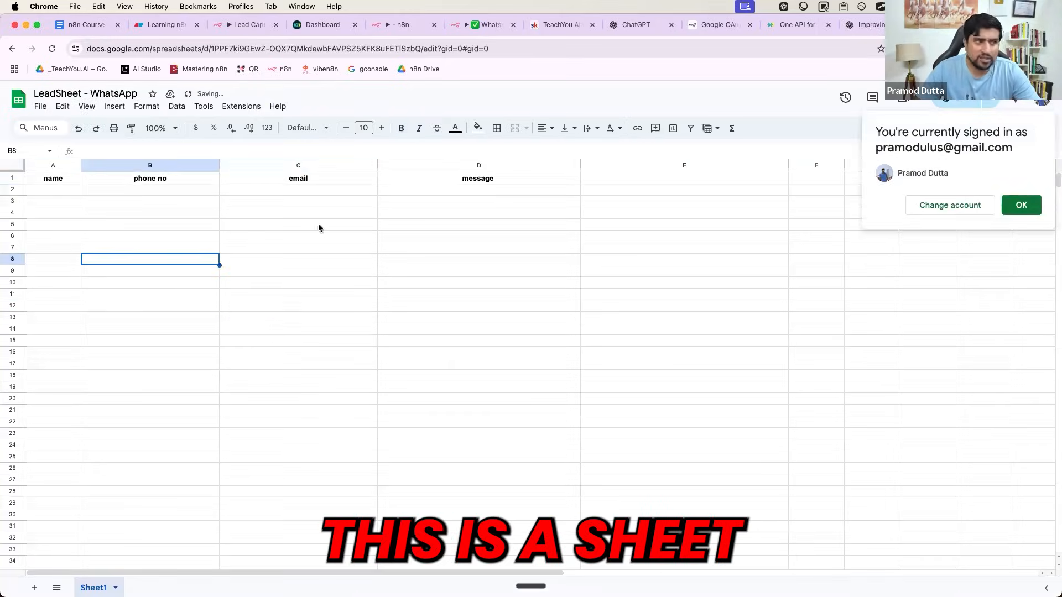
- Make a copy of the spreadsheet named 'LeadSheet - WhatsApp(Real StateAgent)'
left_click(318, 226)
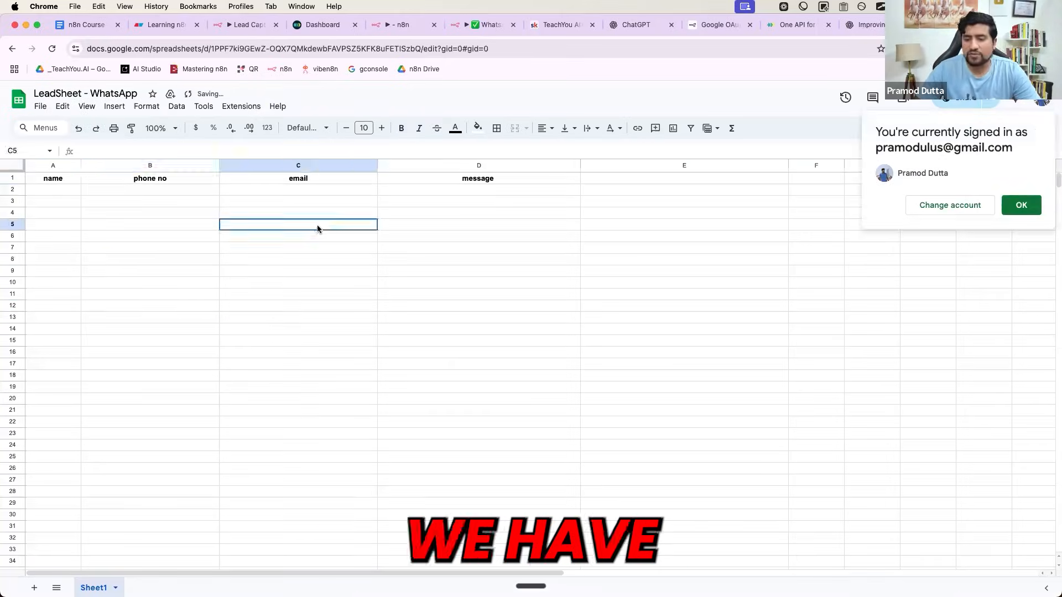
left_click(42, 107)
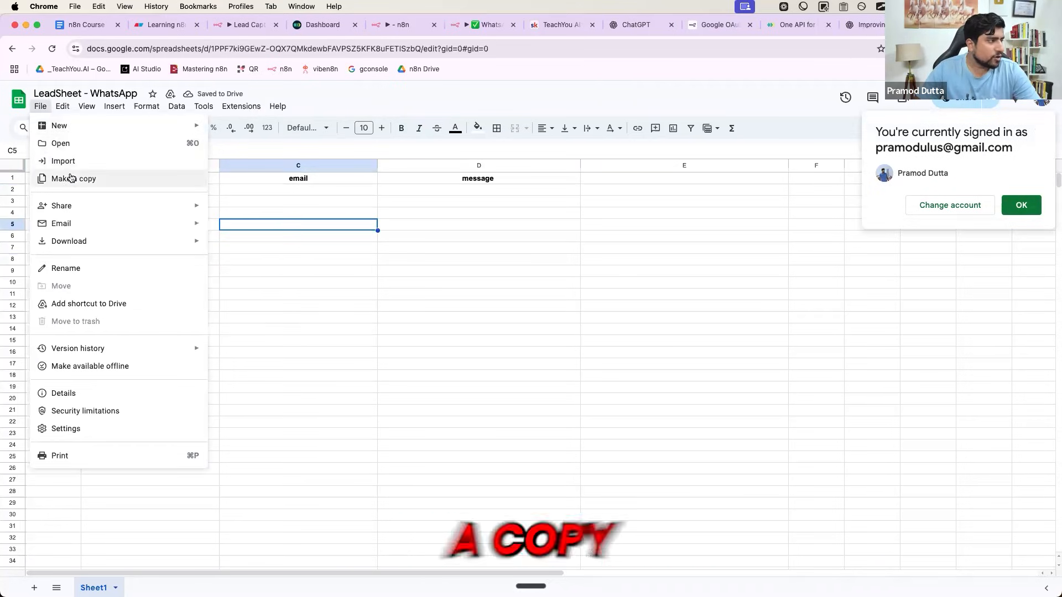
left_click(69, 178)
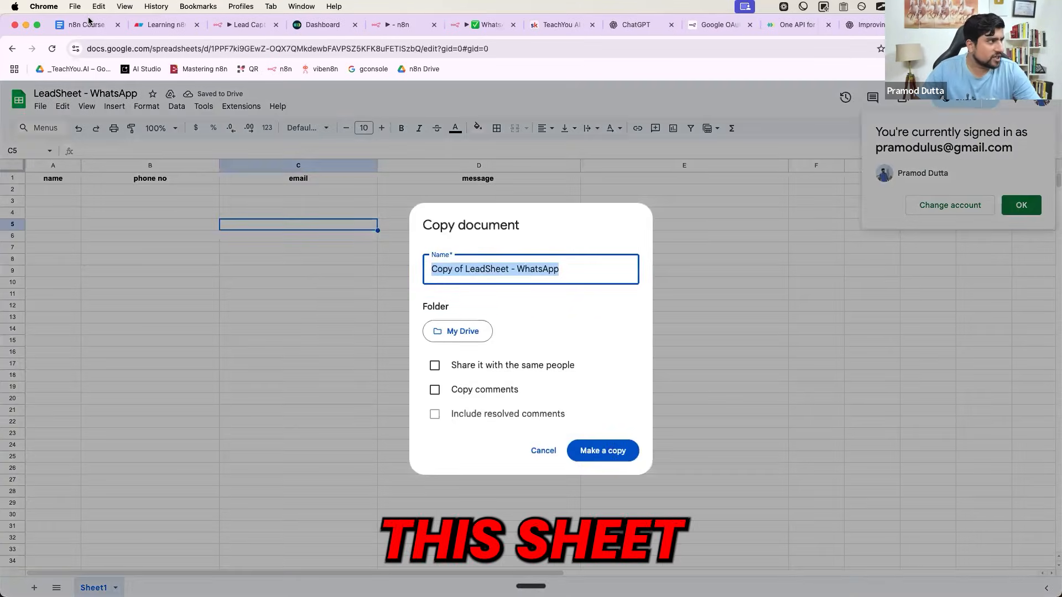
left_click(166, 25)
key("super+v")
left_click(320, 382)
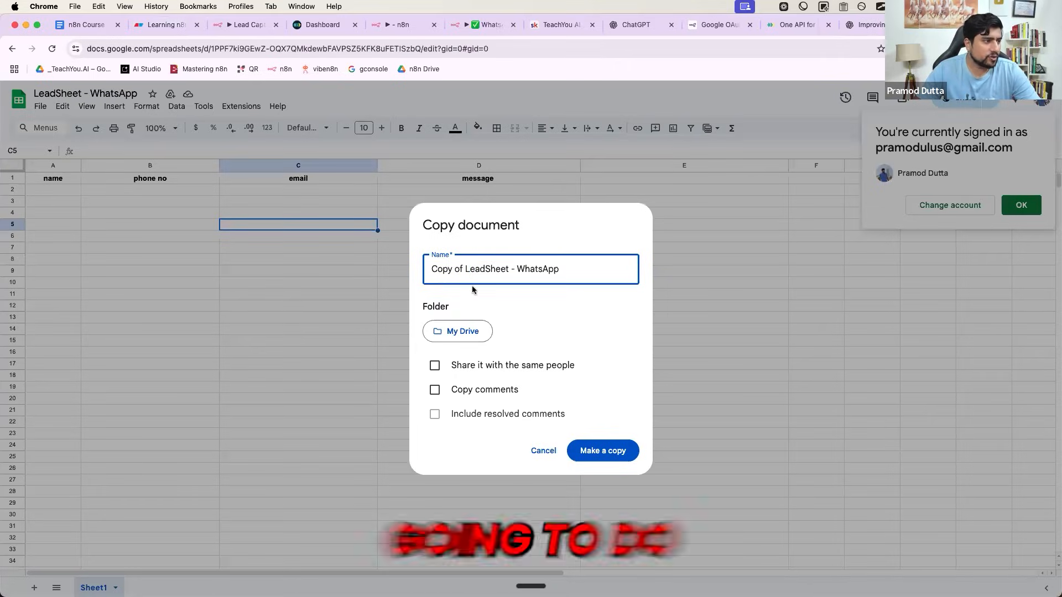
left_click_drag(466, 269, 374, 273)
key("BackSpace")
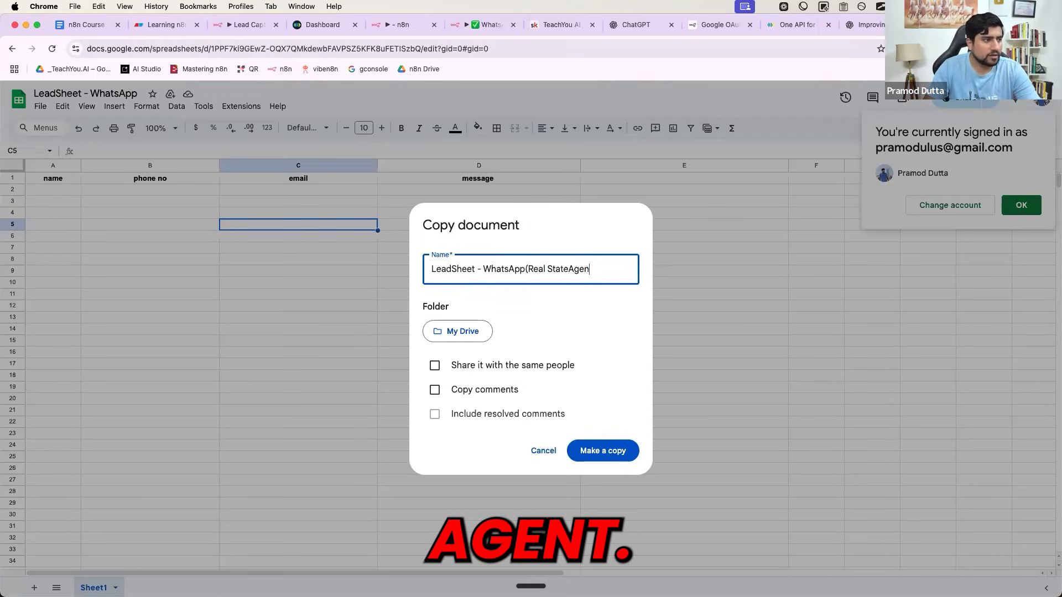
left_click(602, 451)
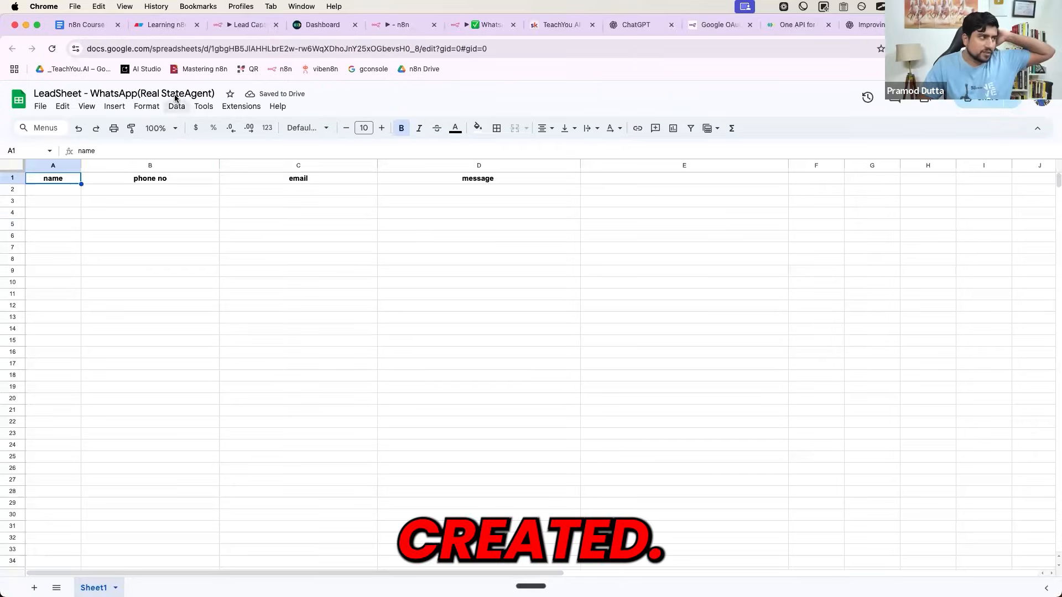
- Clear the email heading in column C, leaving name, phone no and message headers
left_click(164, 227)
left_click(48, 190)
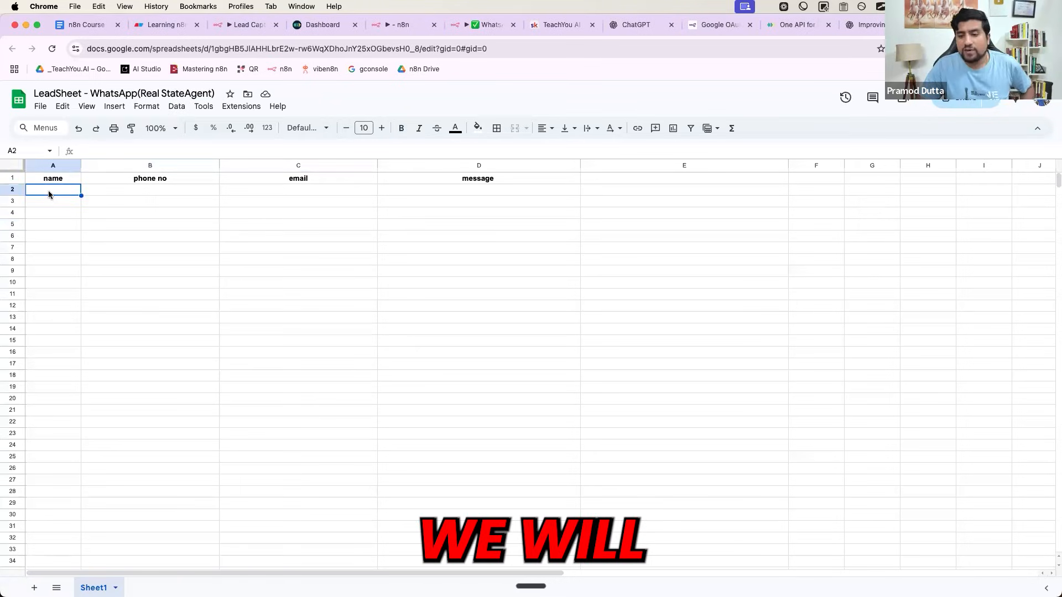
left_click(183, 190)
left_click(286, 187)
left_click(435, 194)
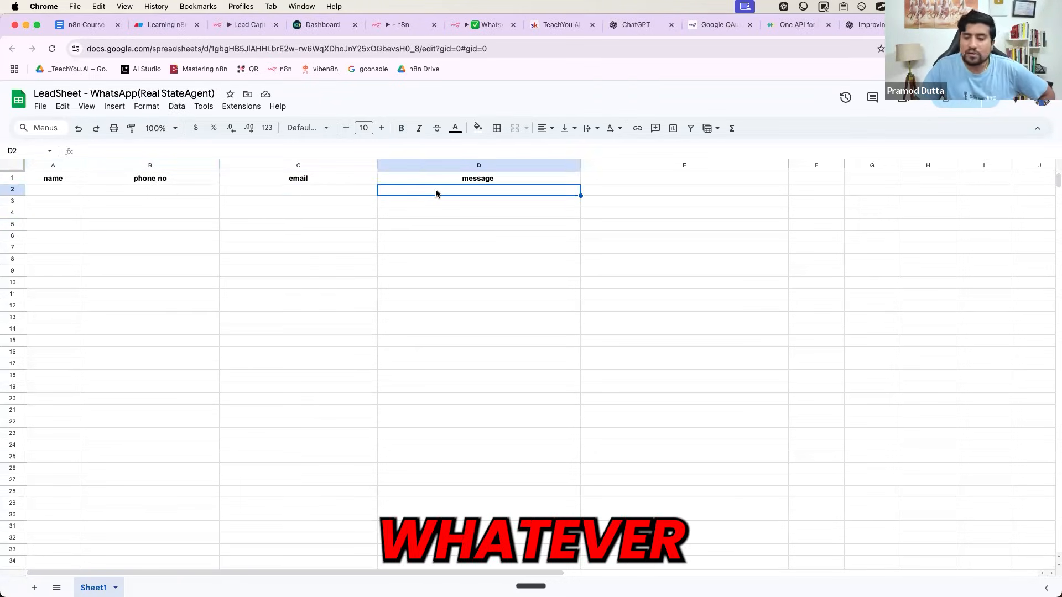
left_click(317, 182)
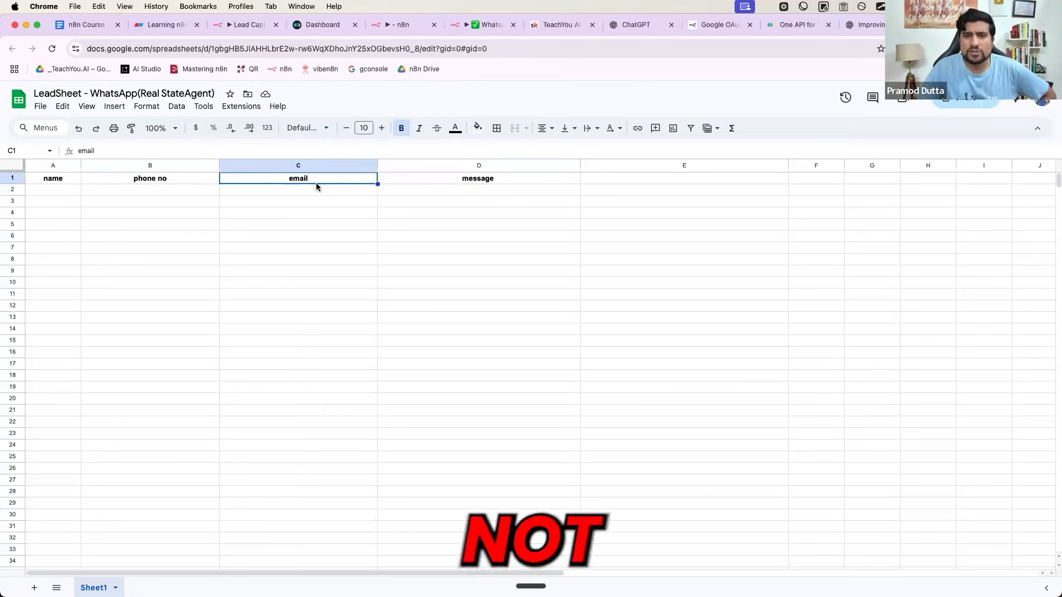
left_click(307, 165)
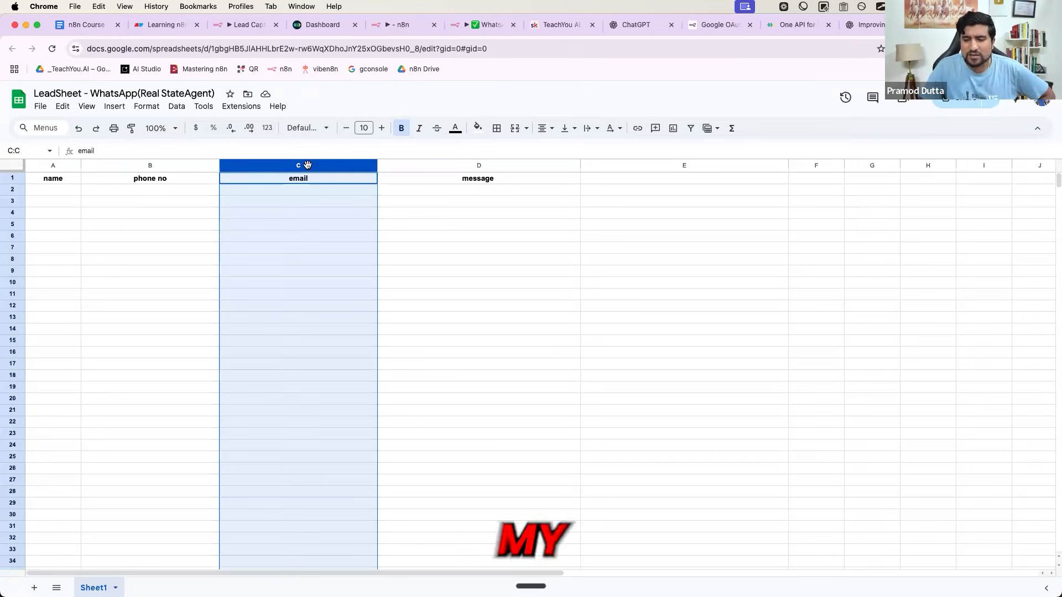
key("Delete")
left_click(386, 181)
- Move the message heading from D1 into C1
key("super+x")
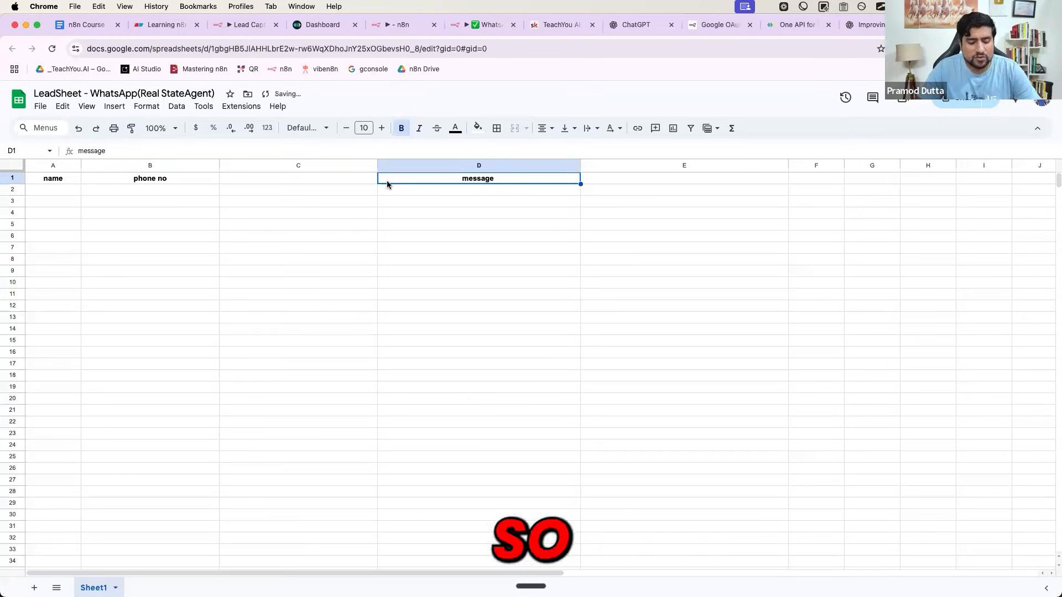
left_click(291, 183)
key("super+v")
left_click(271, 193)
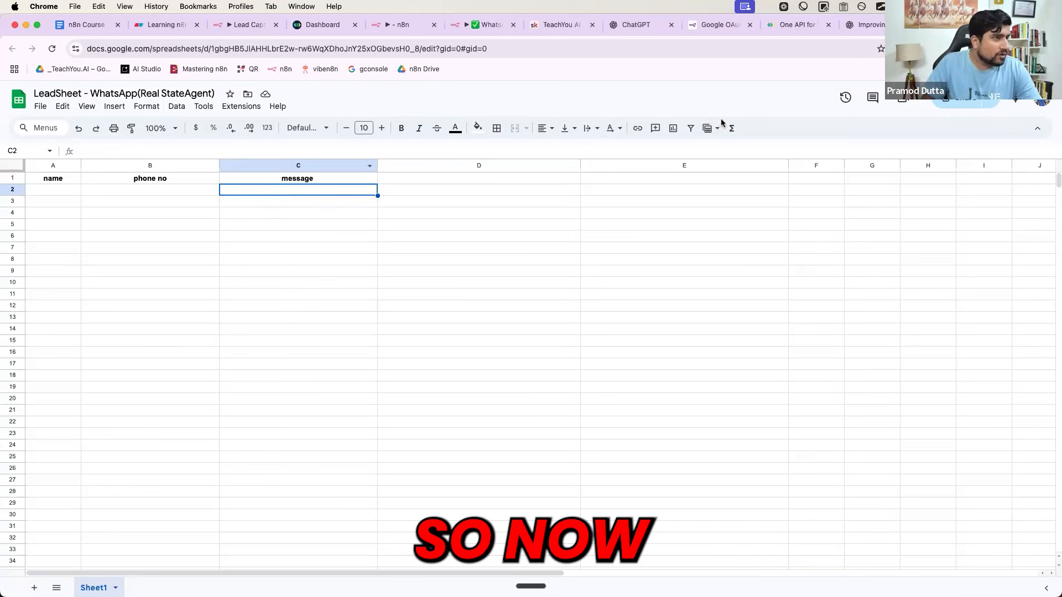
- Copy the sheet's share link and return to the n8n workflow
left_click(965, 98)
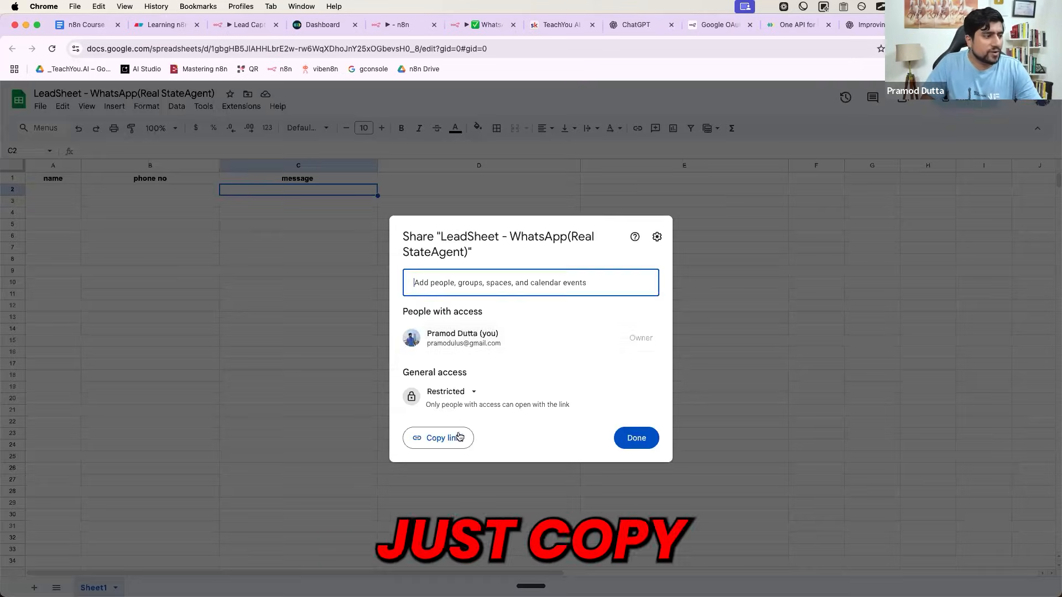
left_click(442, 440)
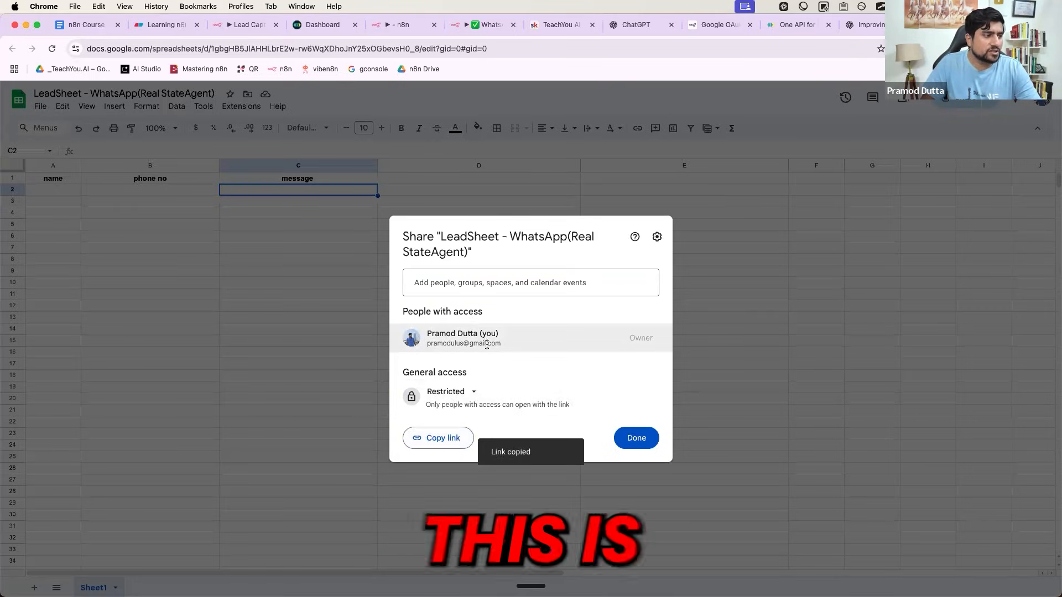
left_click(401, 24)
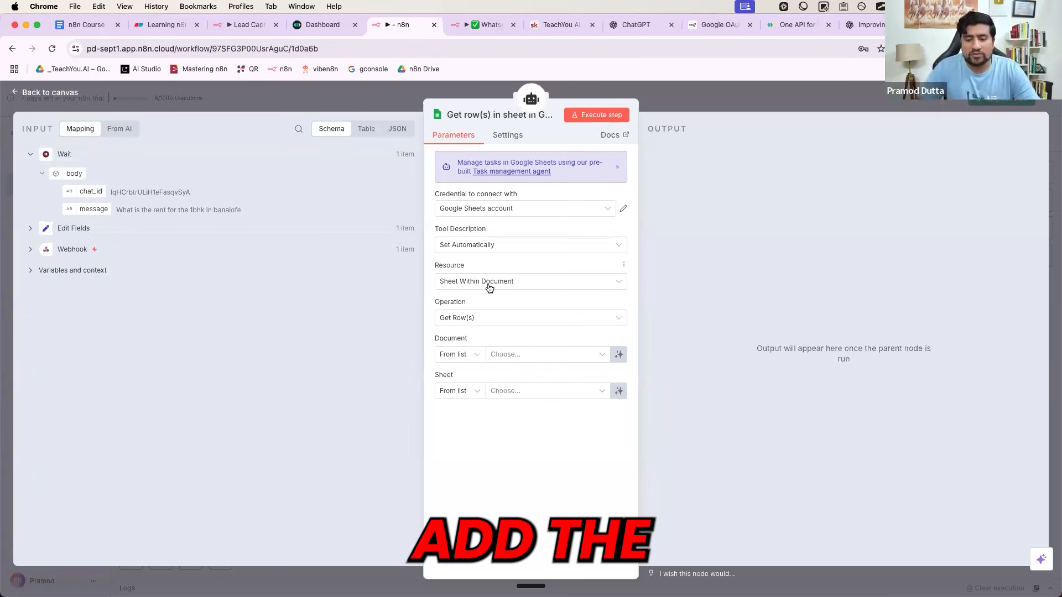
- Set the operation to Append or Update Row and the document By URL using the pasted sheet link
left_click(476, 319)
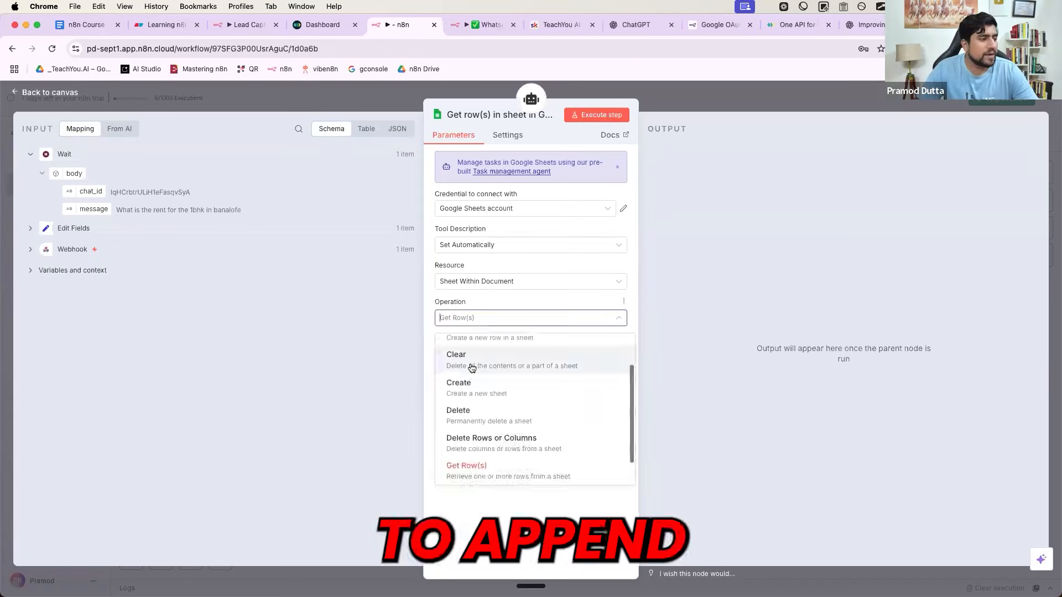
scroll(480, 354, "up", 2)
left_click(480, 355)
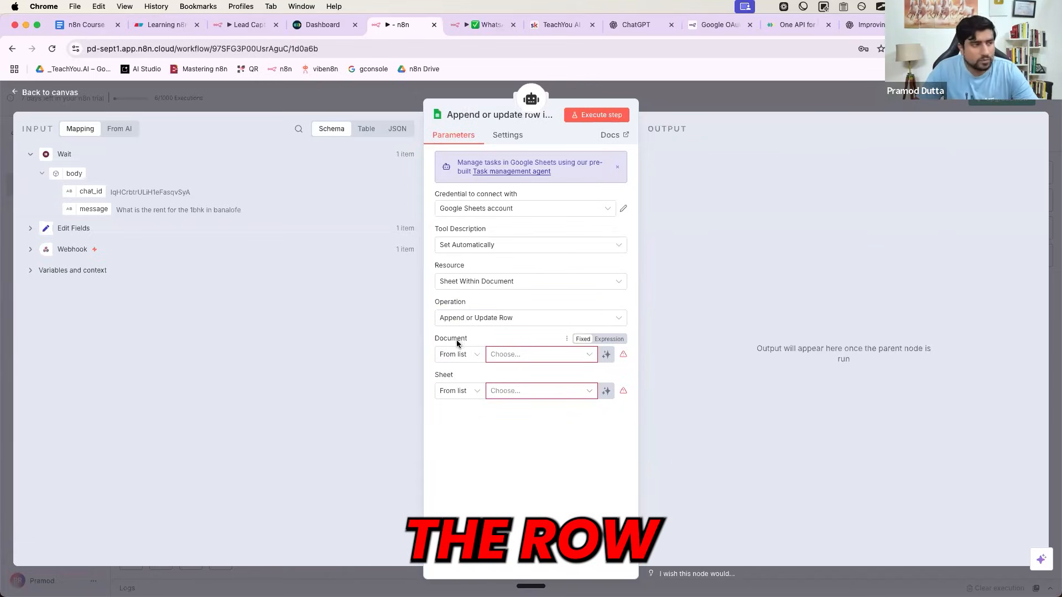
left_click(465, 354)
left_click(463, 400)
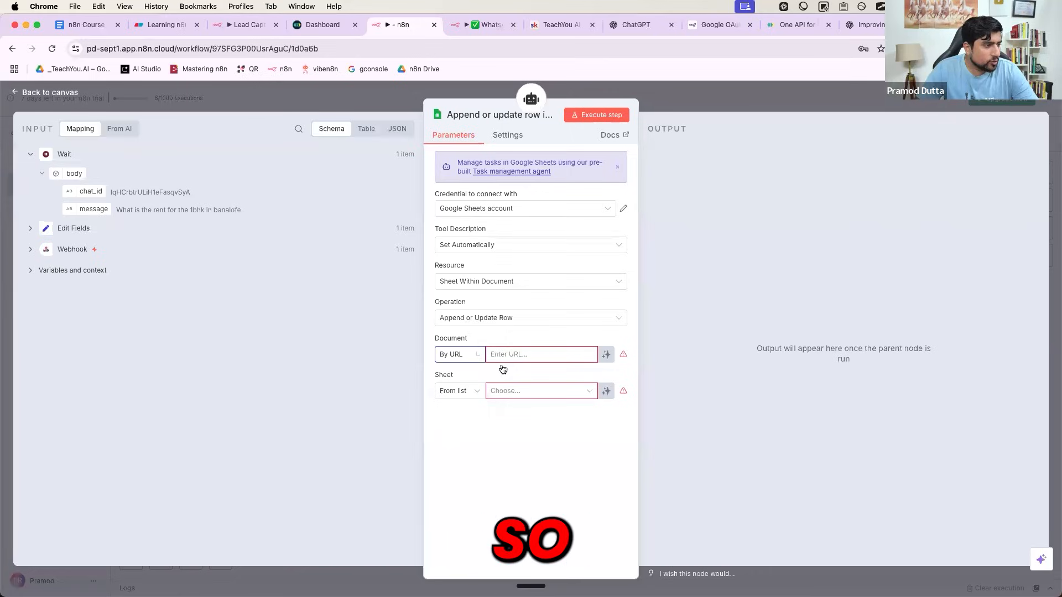
left_click(515, 354)
key("cmd+v")
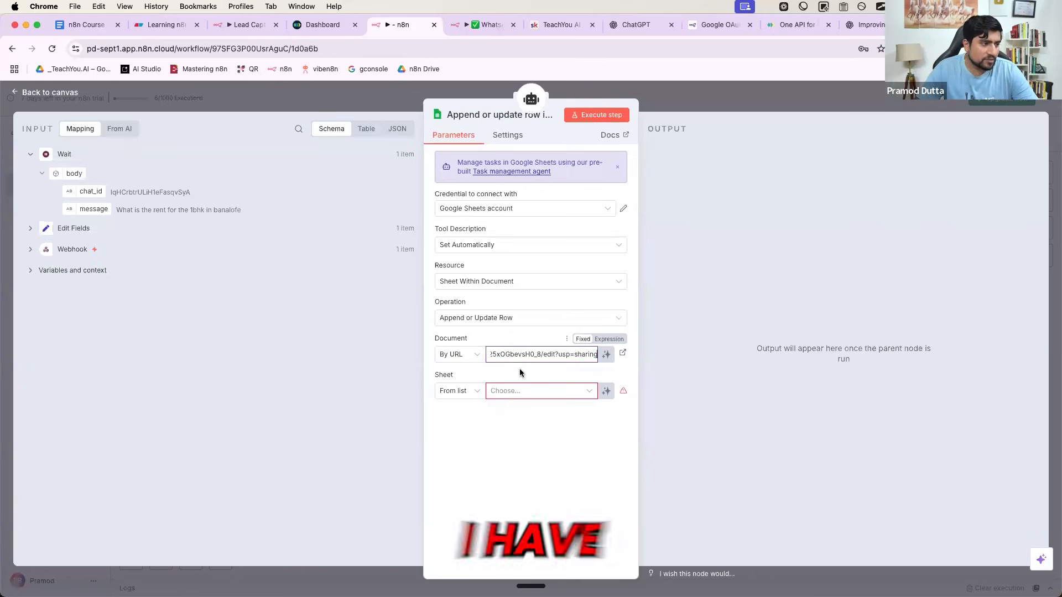
- Pick Sheet1 from the list as the target sheet
left_click(471, 393)
left_click(464, 420)
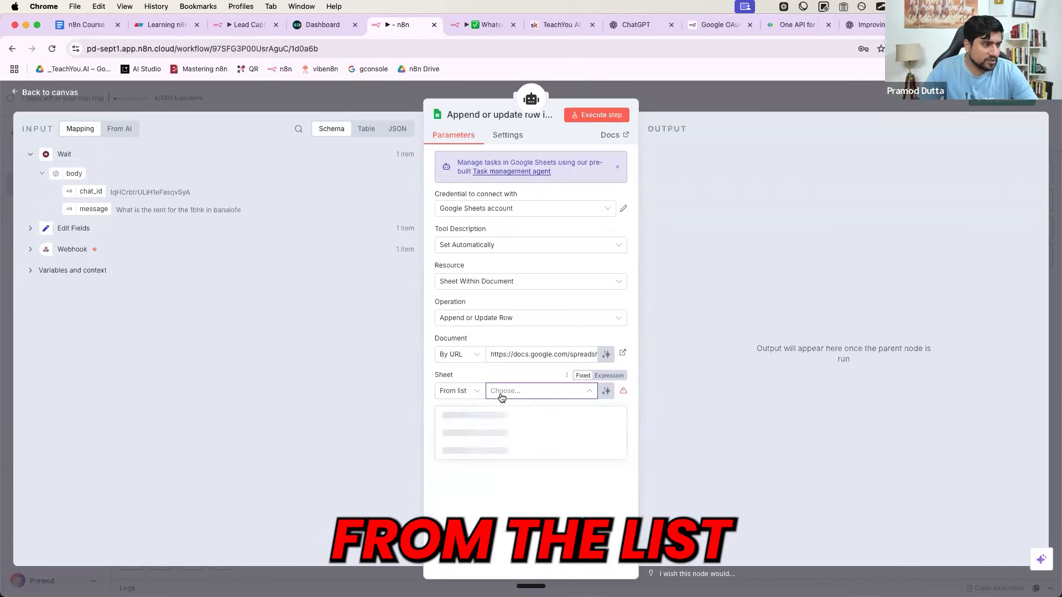
left_click(476, 416)
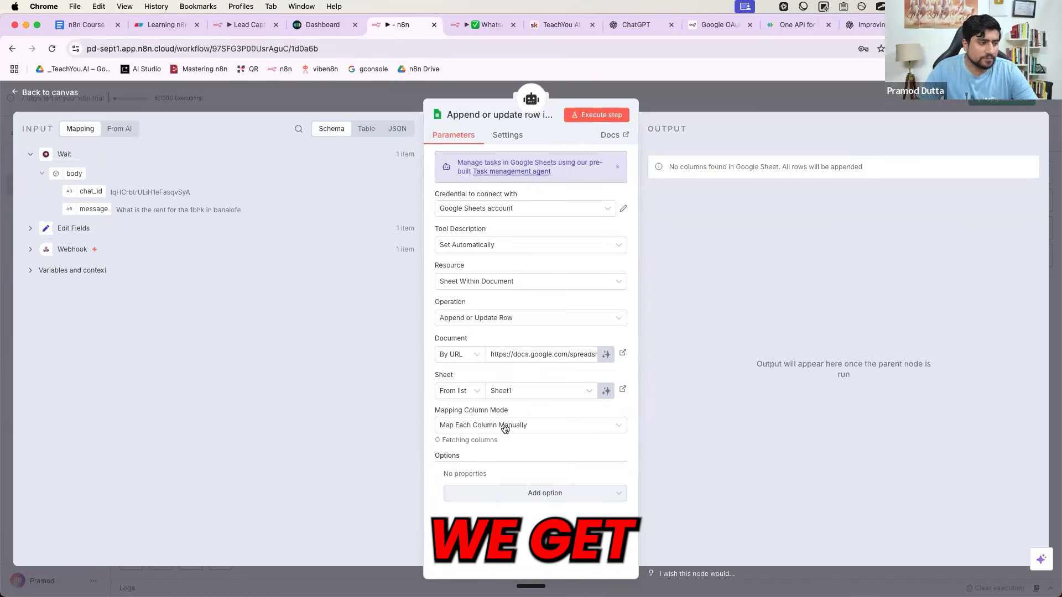
scroll(531, 433, "down", 5)
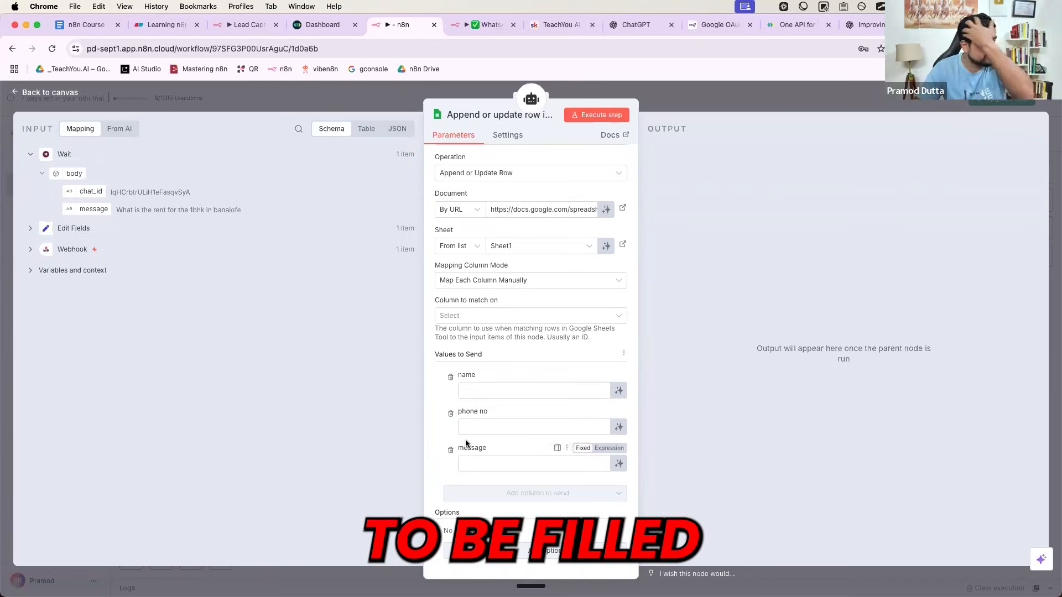
- Set the Column to match on to phone no
left_click(458, 316)
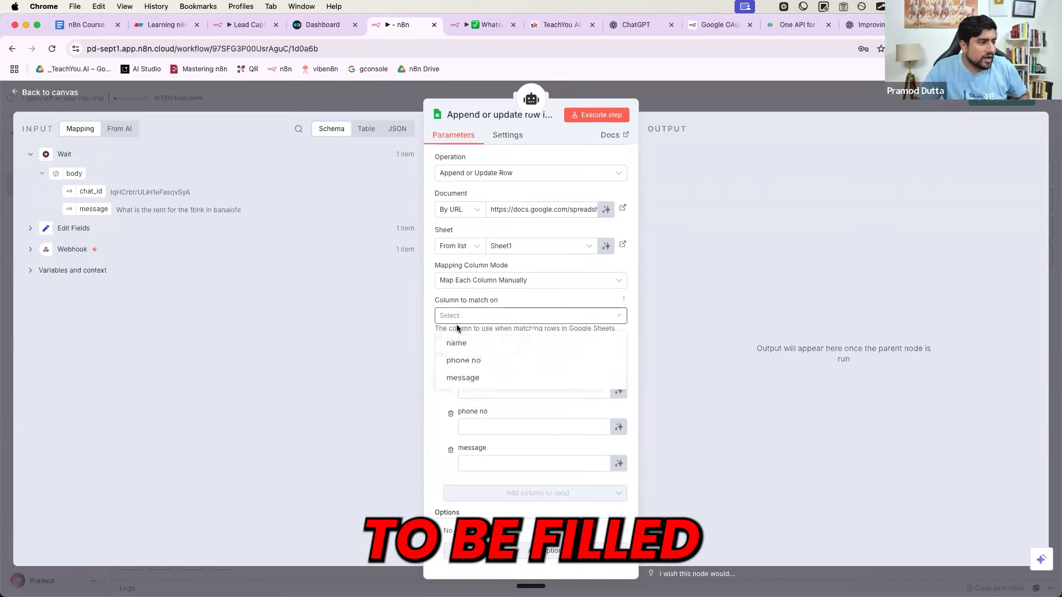
left_click(453, 363)
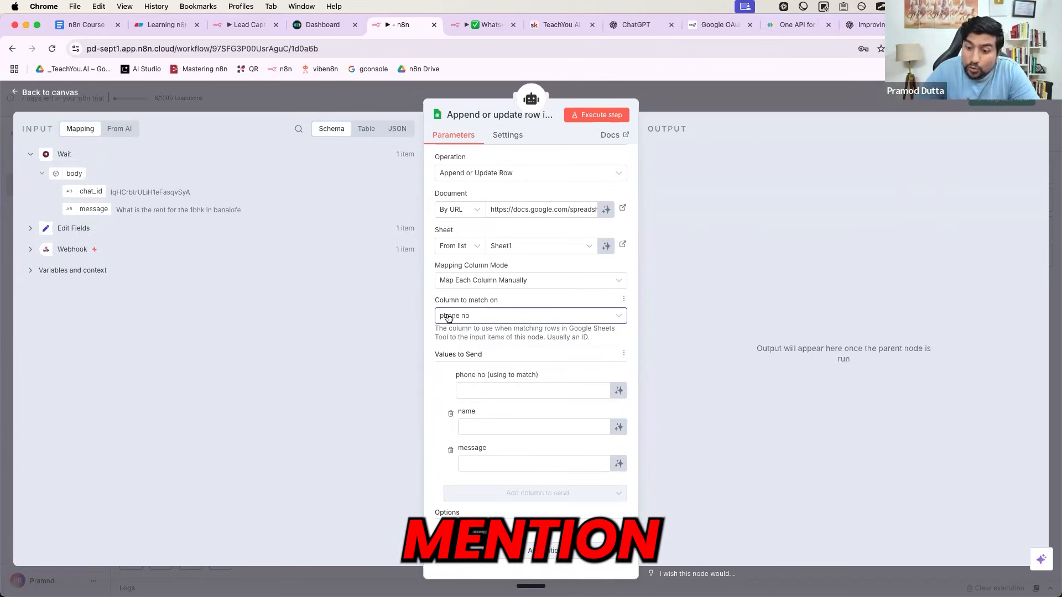
left_click(478, 388)
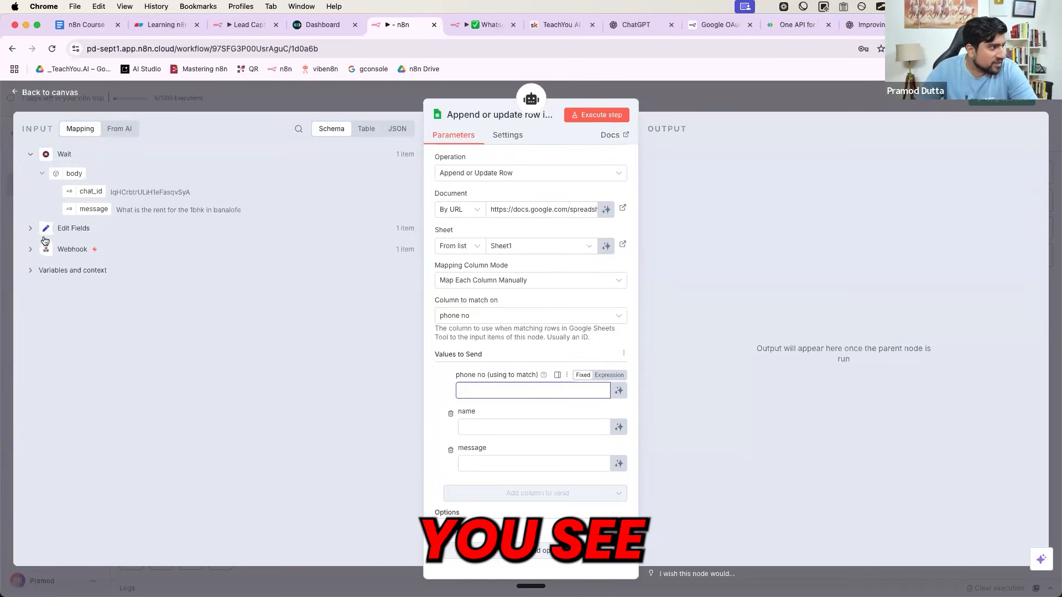
- Map the Webhook's sender.attendee_name into name and sender.attendee_provider_id into phone no
left_click(30, 249)
scroll(166, 365, "down", 3)
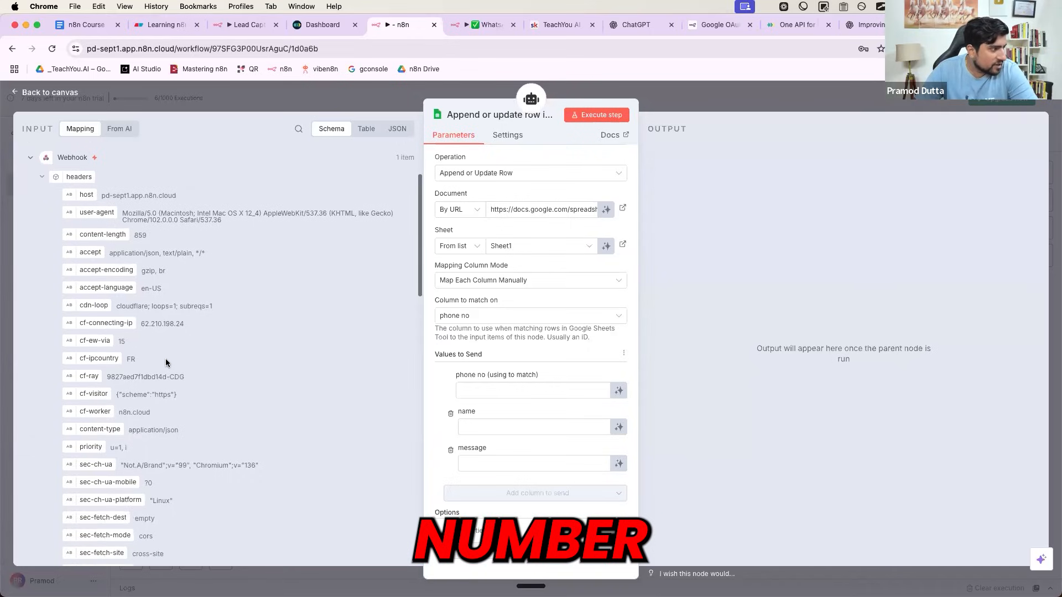
scroll(165, 362, "down", 10)
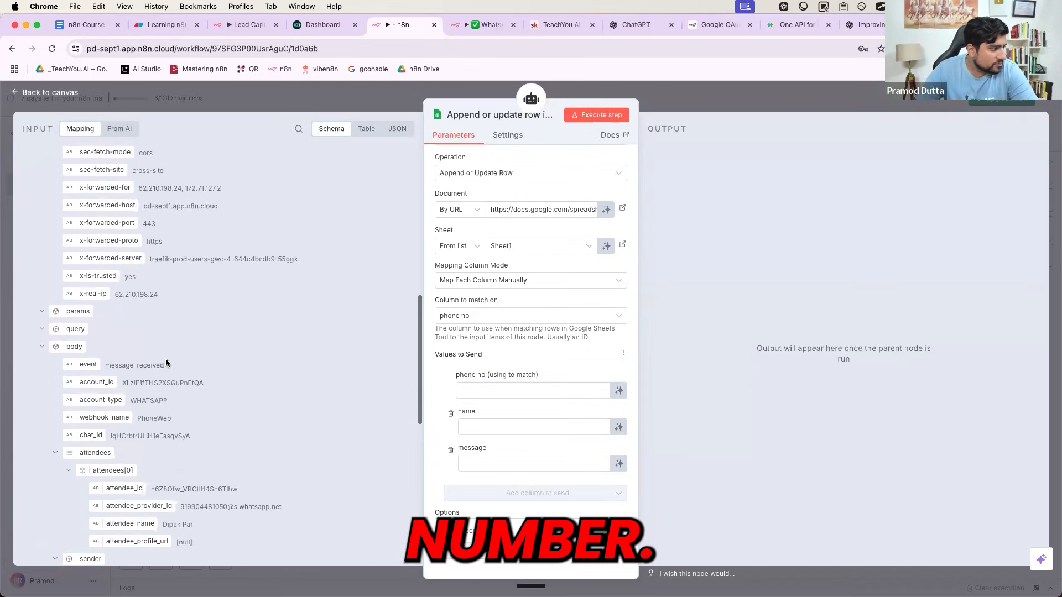
scroll(166, 362, "down", 3)
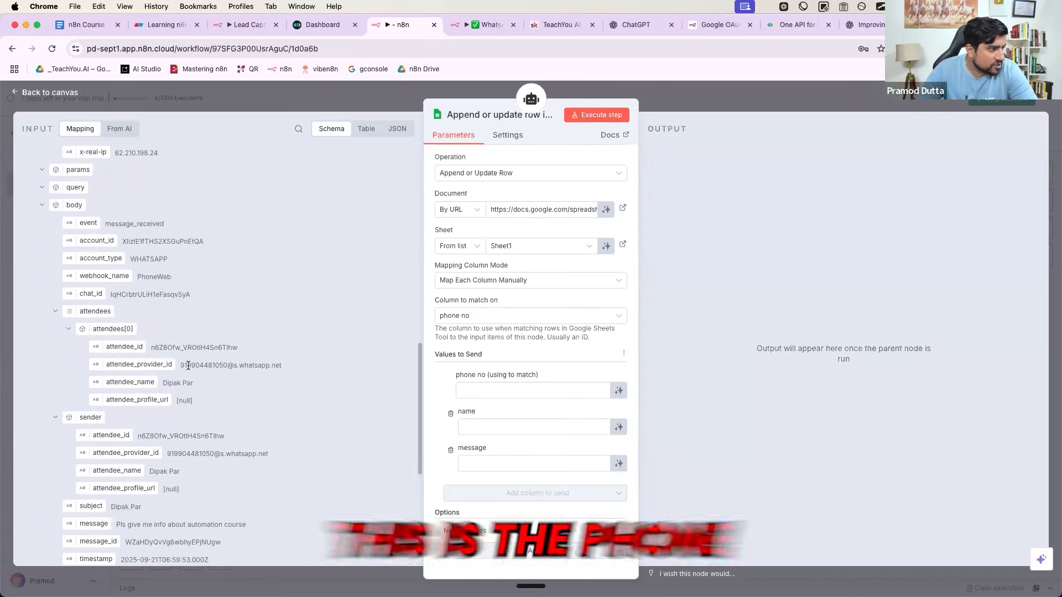
left_click_drag(249, 363, 283, 365)
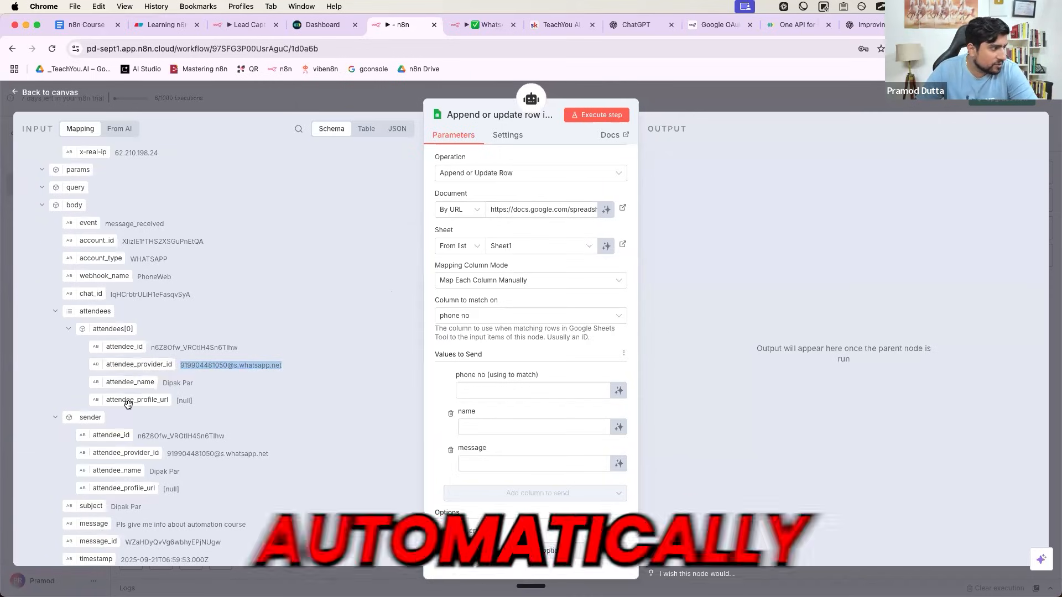
scroll(130, 387, "down", 2)
scroll(144, 412, "down", 2)
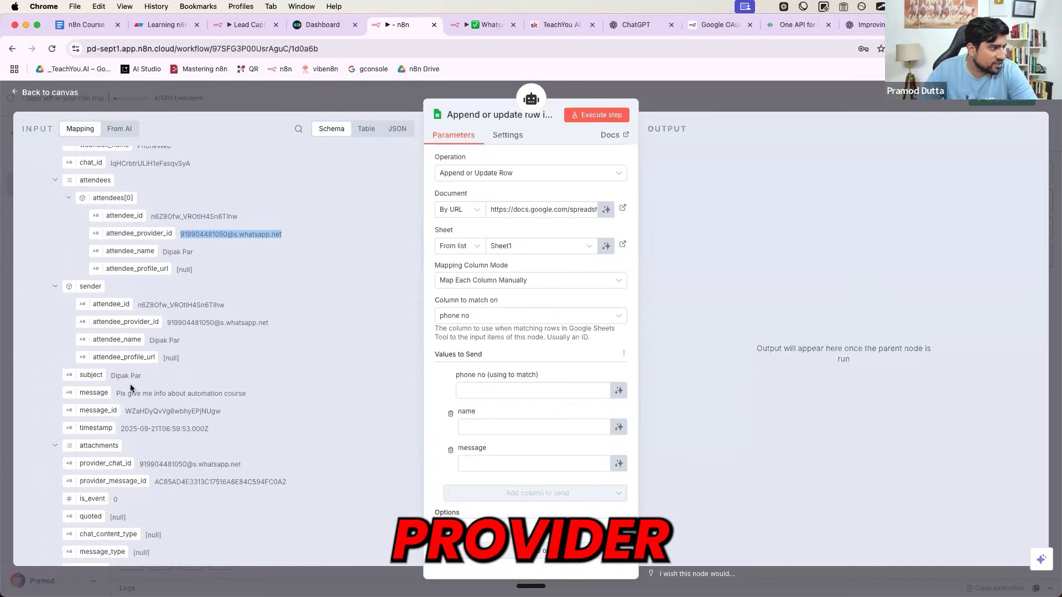
left_click_drag(119, 342, 464, 430)
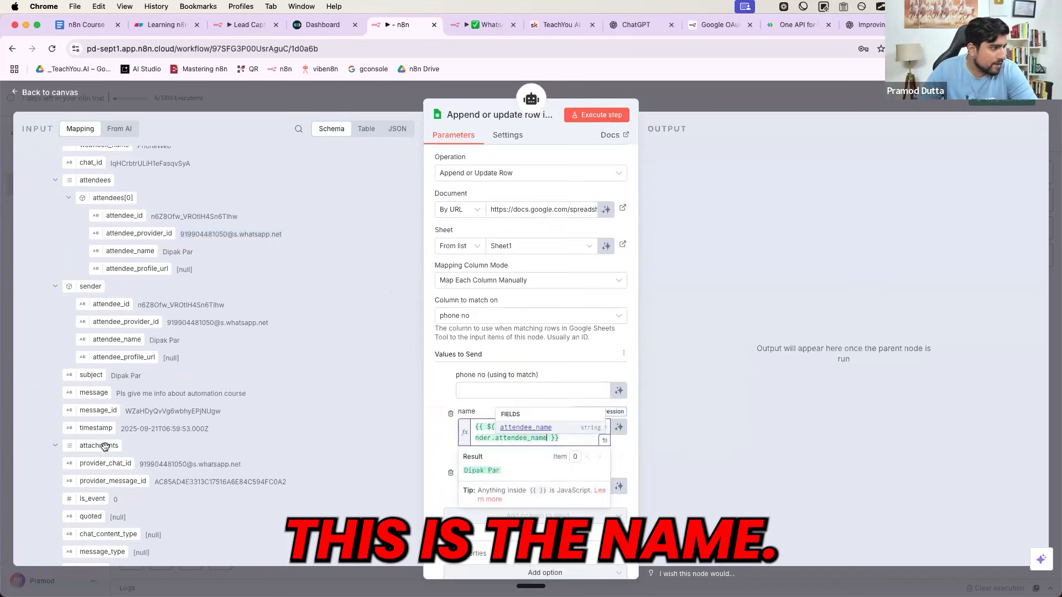
left_click_drag(128, 322, 466, 389)
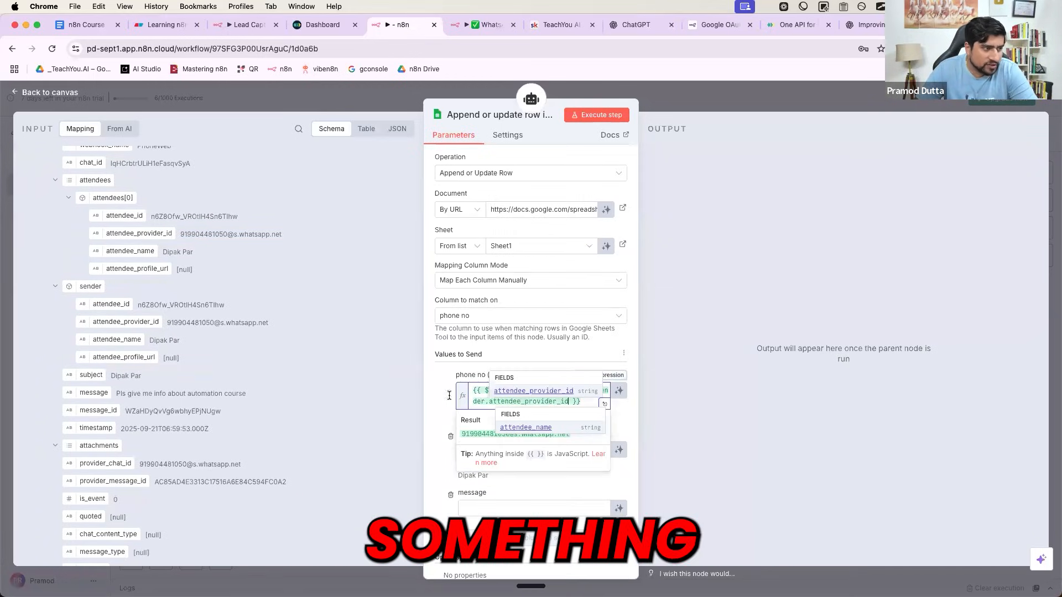
- Map body.message into the message column and go back to the canvas
scroll(157, 308, "down", 3)
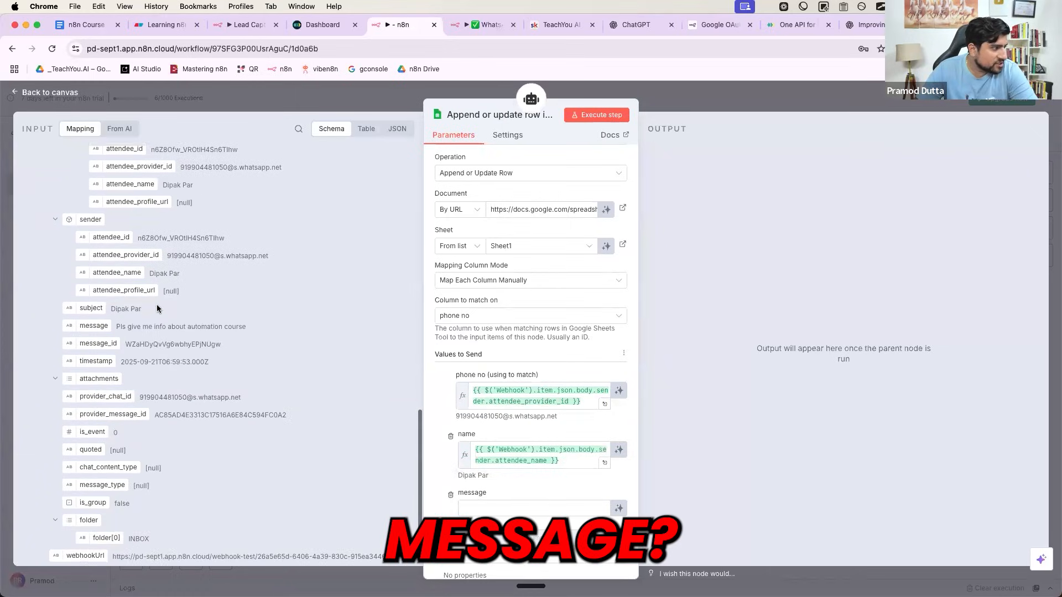
scroll(157, 308, "up", 10)
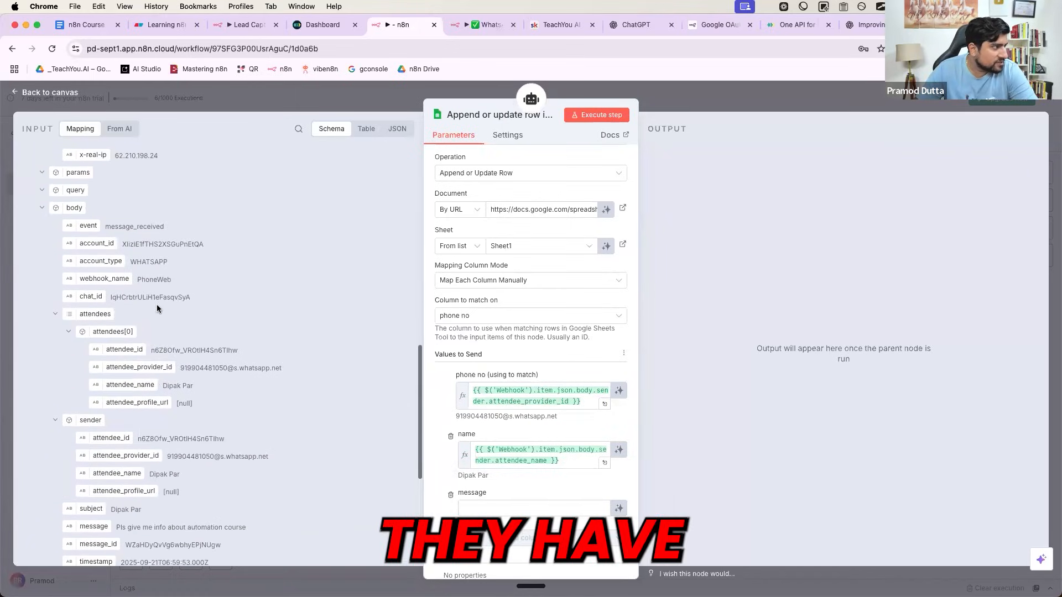
scroll(157, 309, "down", 9)
scroll(158, 308, "up", 2)
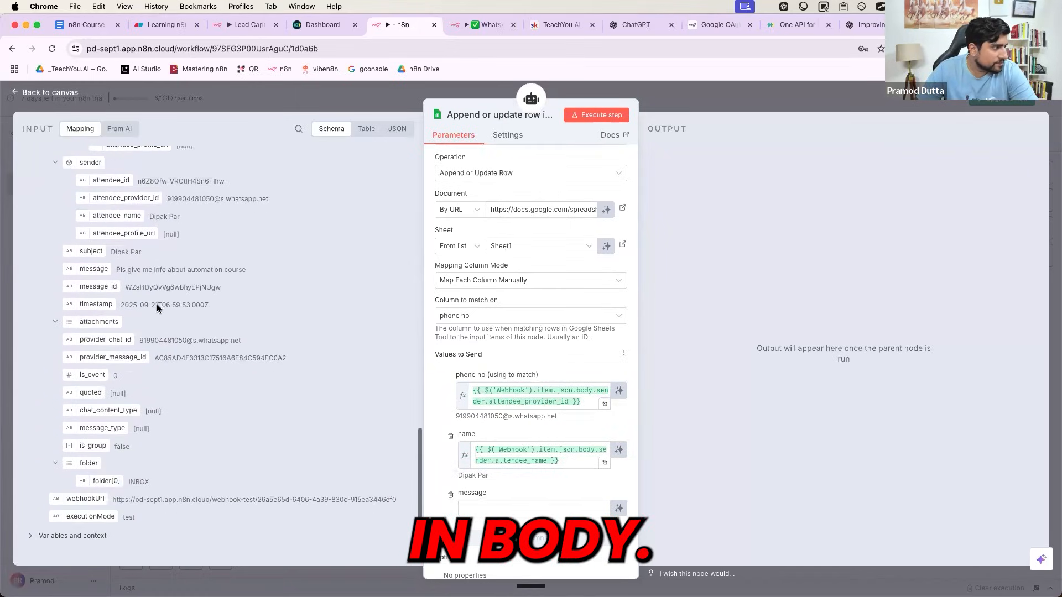
scroll(150, 324, "down", 1)
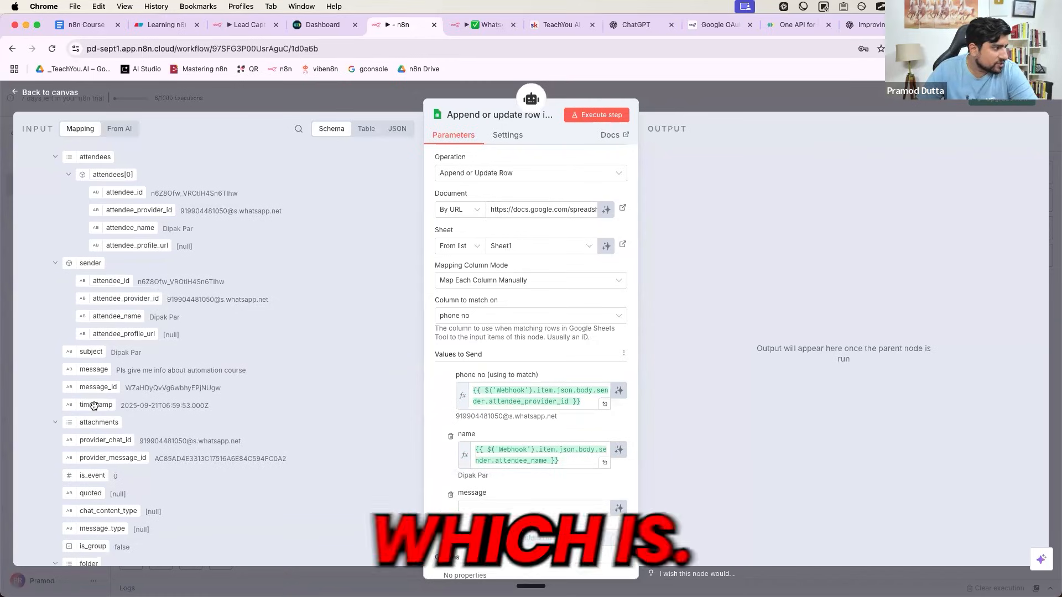
left_click_drag(101, 371, 533, 508)
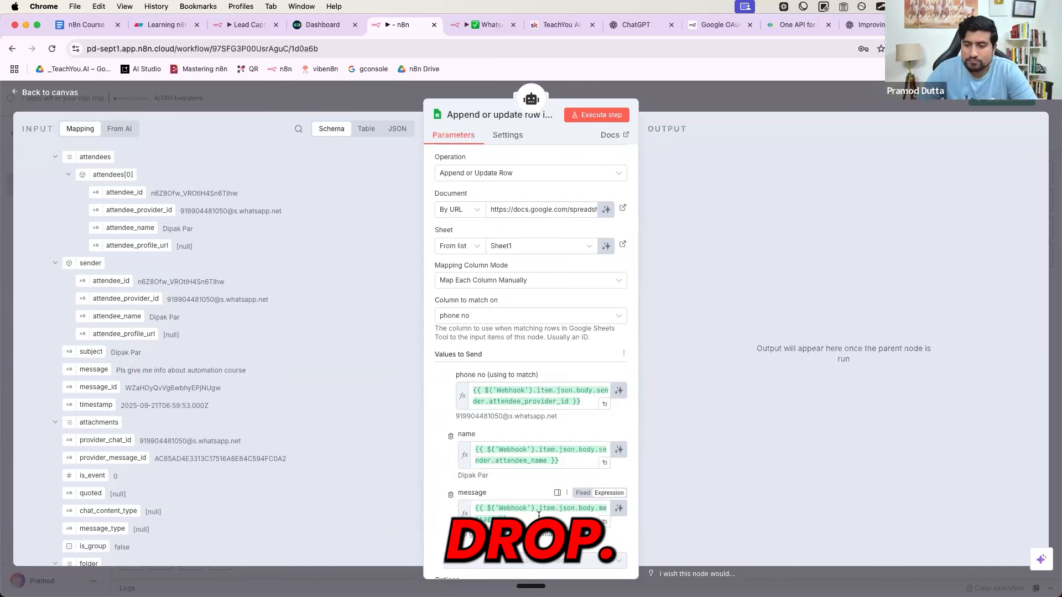
left_click(712, 105)
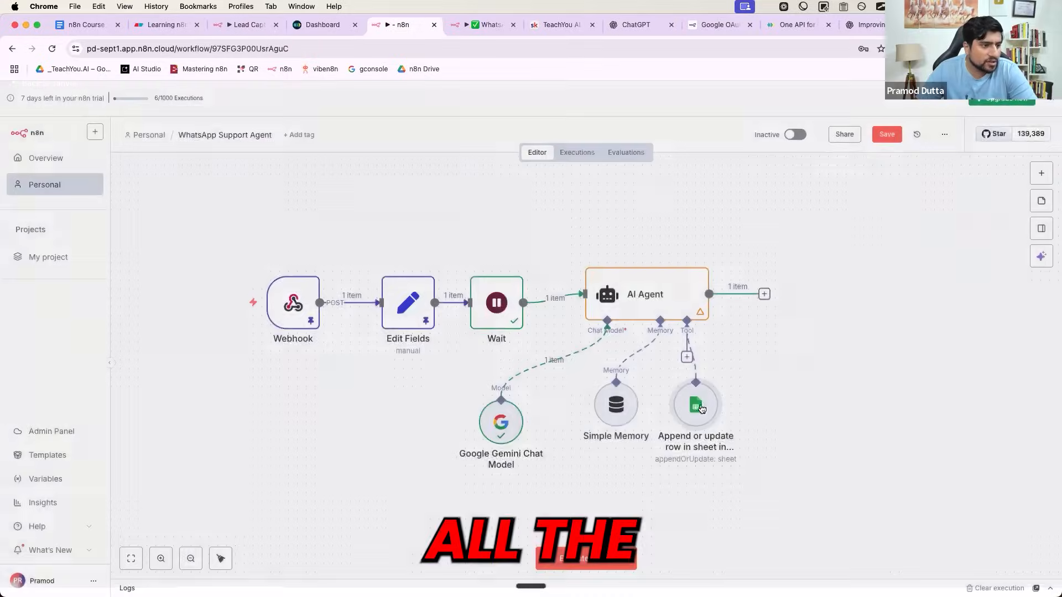
- Retitle the Google Sheets tool node as log_leads_to_sheet and return to the canvas
scroll(683, 431, "up", 5)
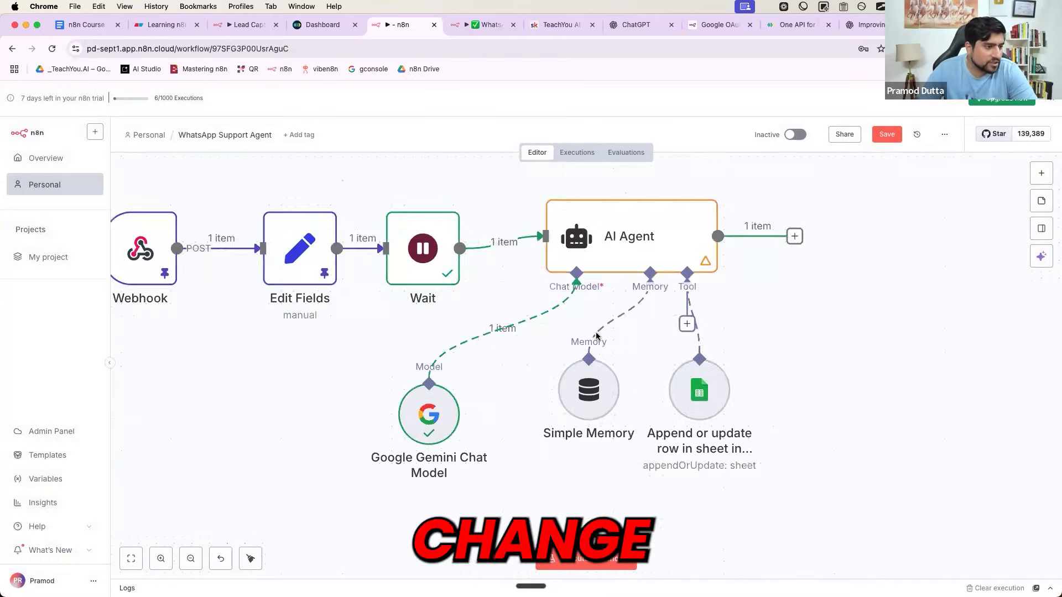
scroll(659, 412, "down", 5)
double_click(675, 395)
left_click(478, 113)
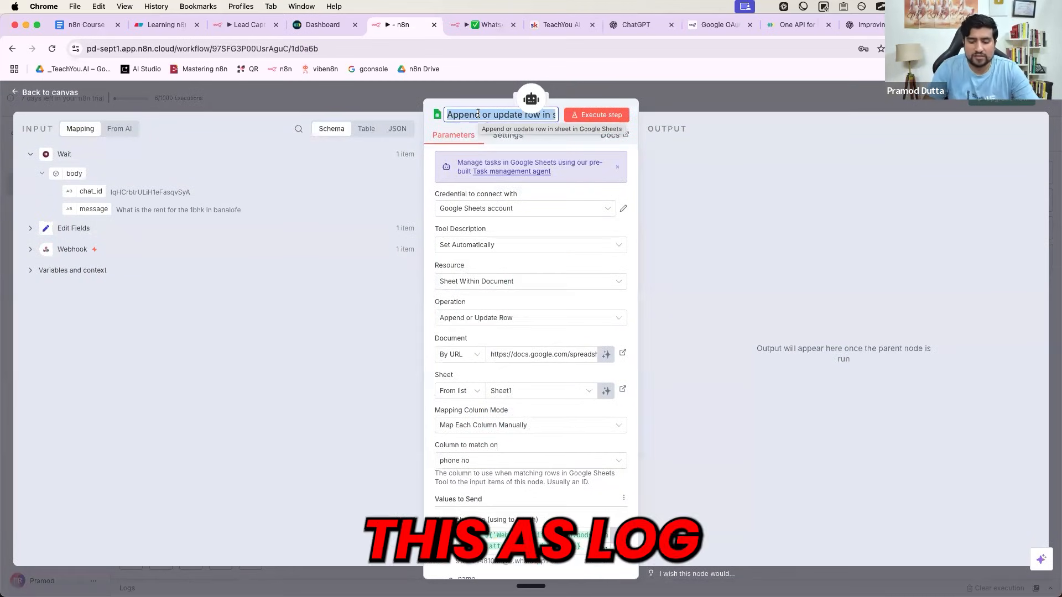
type("log_")
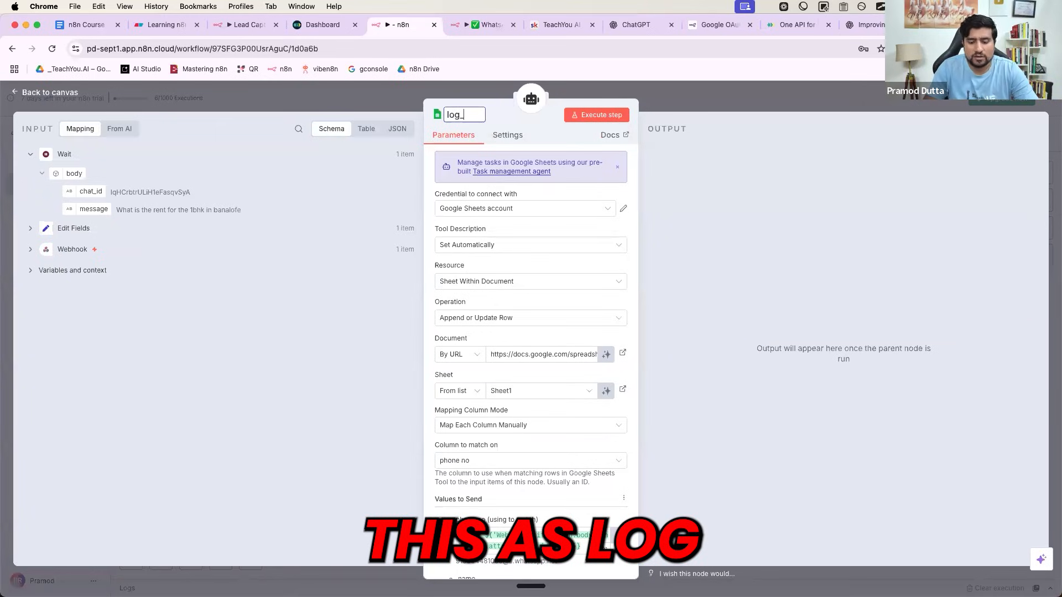
type("leads_")
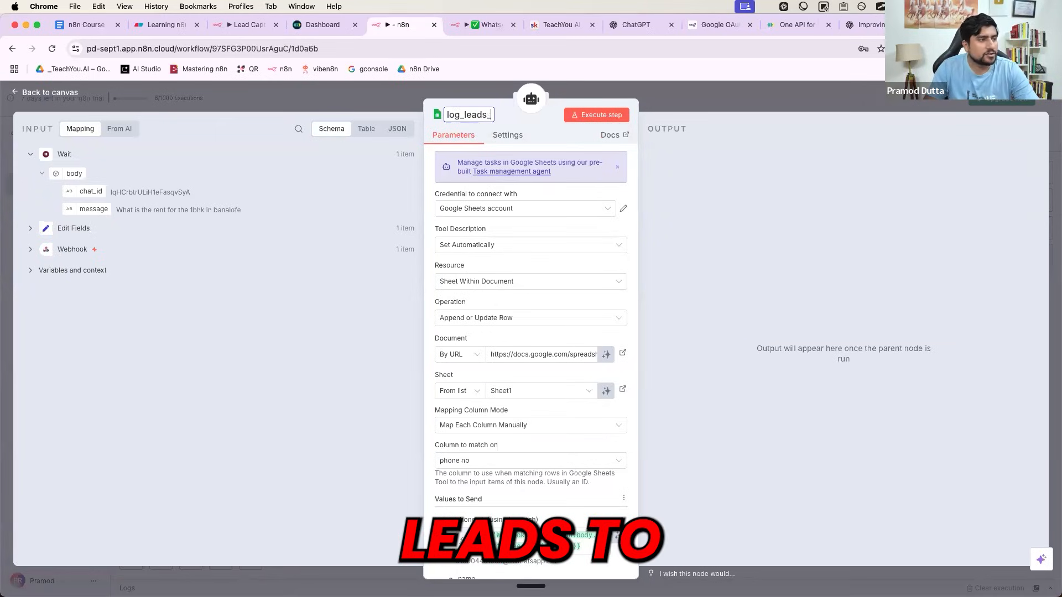
type("to_sheet")
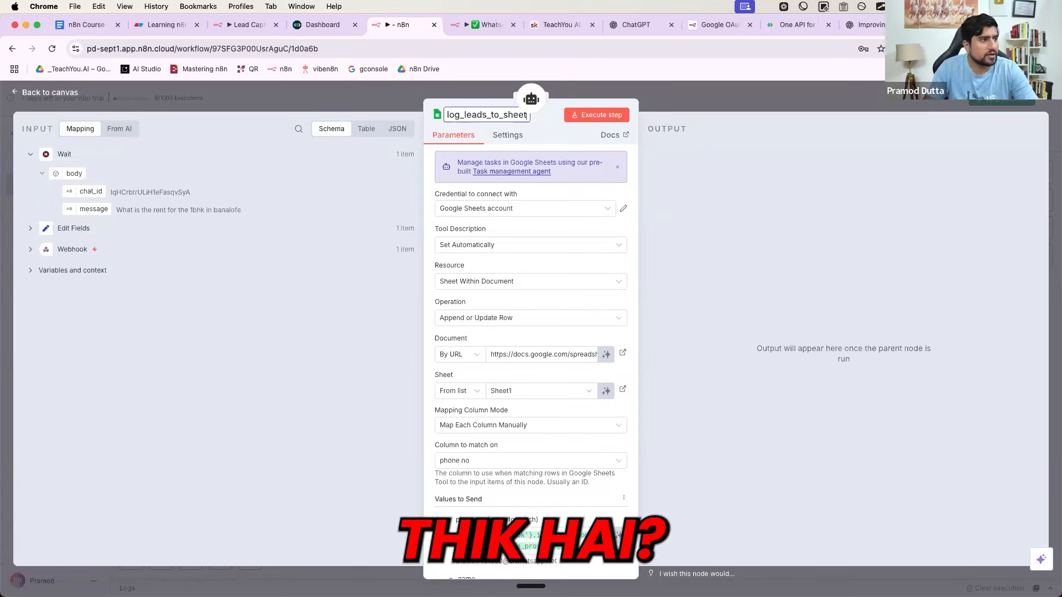
left_click(661, 126)
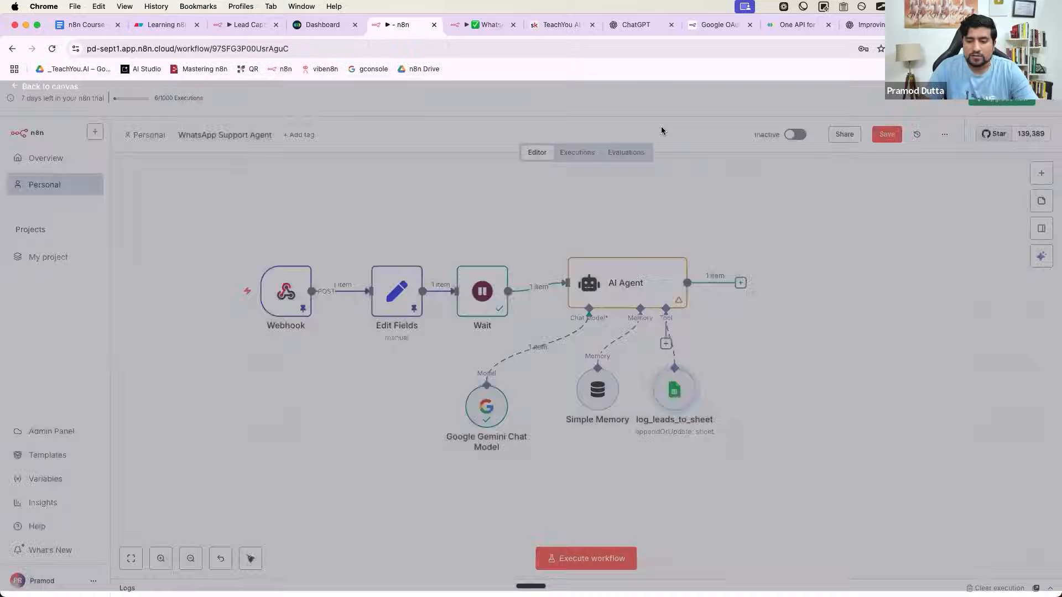